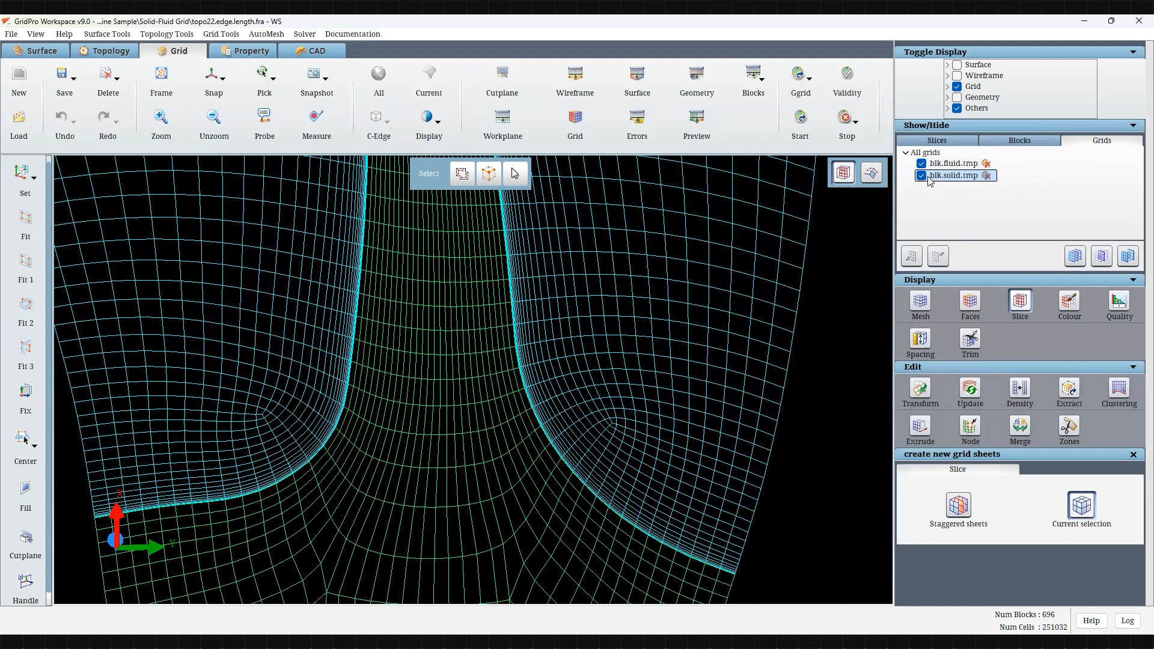
Toggle the visibility of the blk.fluid.tmp and blk.solid.tmp grids to compare the fluid and solid meshes.
{"action": "left_click", "coordinate": [921, 164]}
{"action": "left_click", "coordinate": [921, 164]}
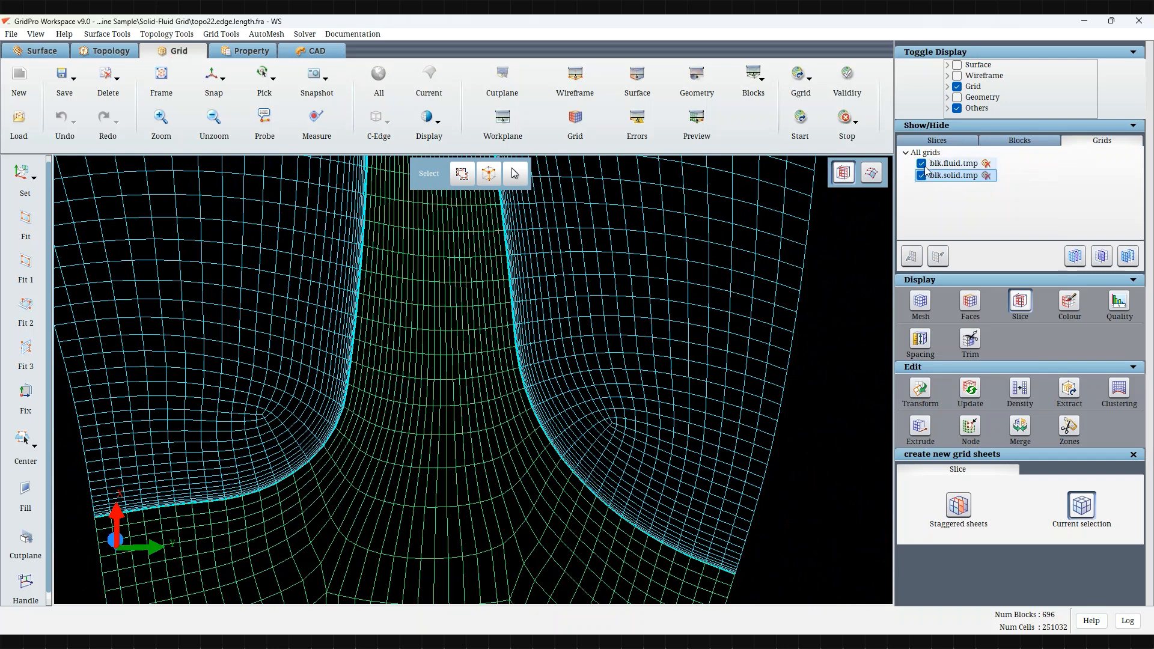
{"action": "left_click", "coordinate": [921, 164]}
{"action": "left_click", "coordinate": [921, 164]}
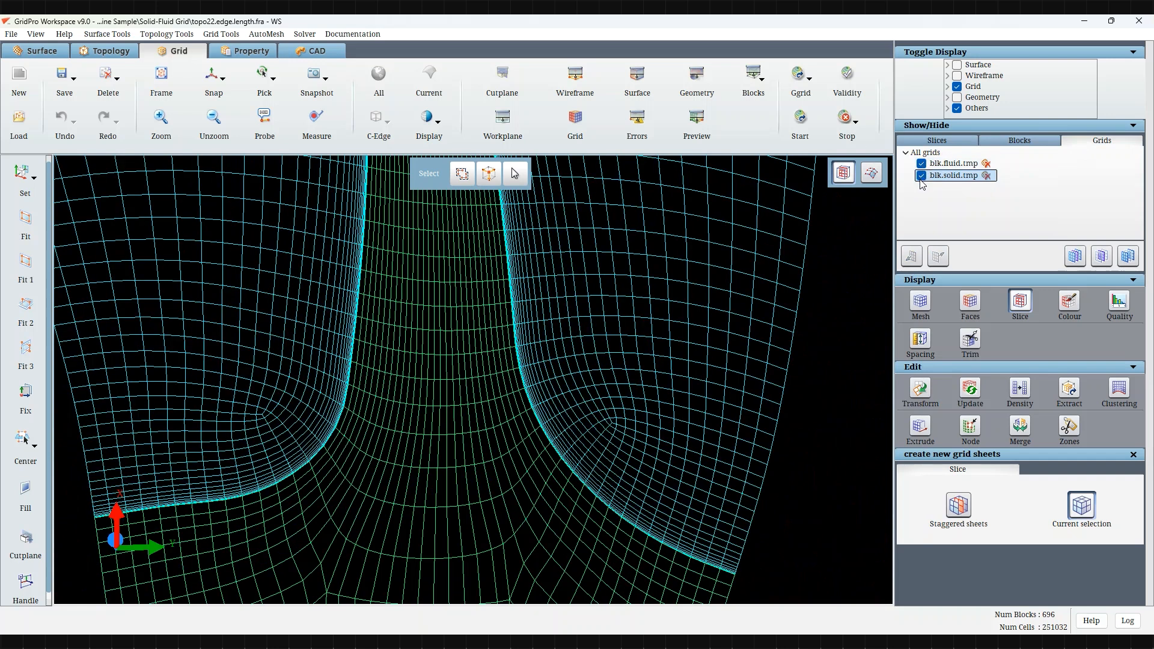
{"action": "left_click", "coordinate": [921, 176]}
{"action": "left_click", "coordinate": [922, 176]}
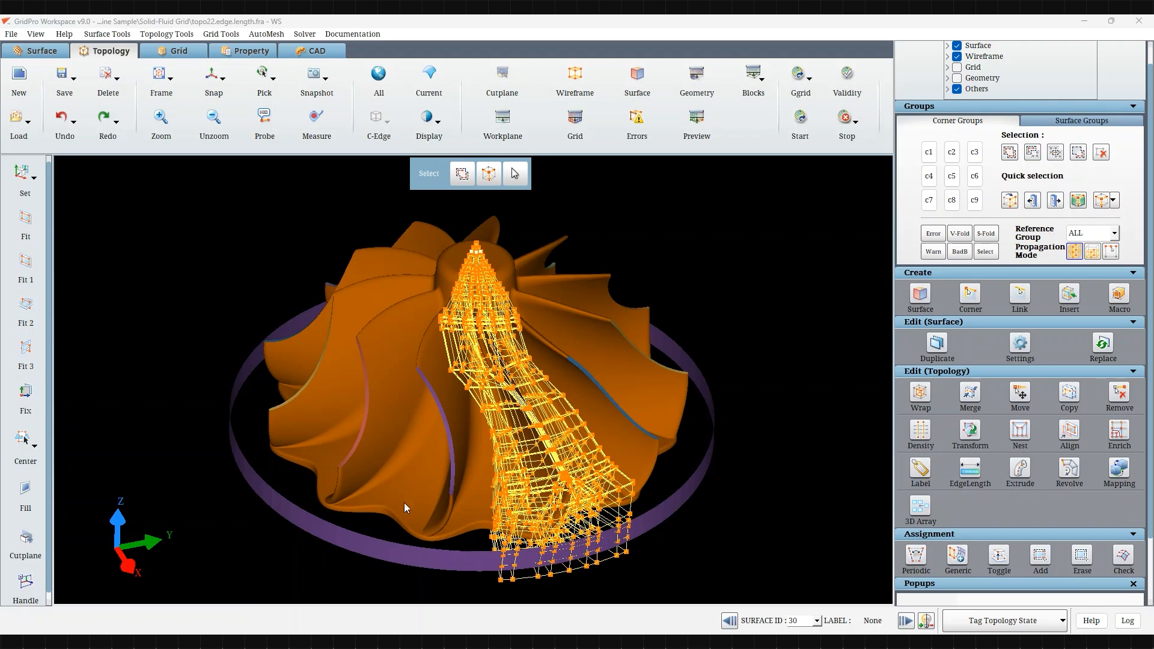
Zoom in on the wireframe around one impeller blade and activate corner group c1.
{"action": "left_click_drag", "start_coordinate": [404, 503], "coordinate": [368, 498]}
{"action": "left_click", "coordinate": [687, 134]}
{"action": "middle_click_drag", "start_coordinate": [507, 333], "coordinate": [593, 384]}
{"action": "scroll", "coordinate": [476, 320], "scroll_direction": "up", "scroll_amount": 5}
{"action": "mouse_move", "coordinate": [476, 320]}
{"action": "left_mouse_down"}
{"action": "mouse_move", "coordinate": [749, 556]}
{"action": "mouse_move", "coordinate": [741, 312]}
{"action": "mouse_move", "coordinate": [758, 301]}
{"action": "left_mouse_up"}
{"action": "left_click", "coordinate": [929, 153]}
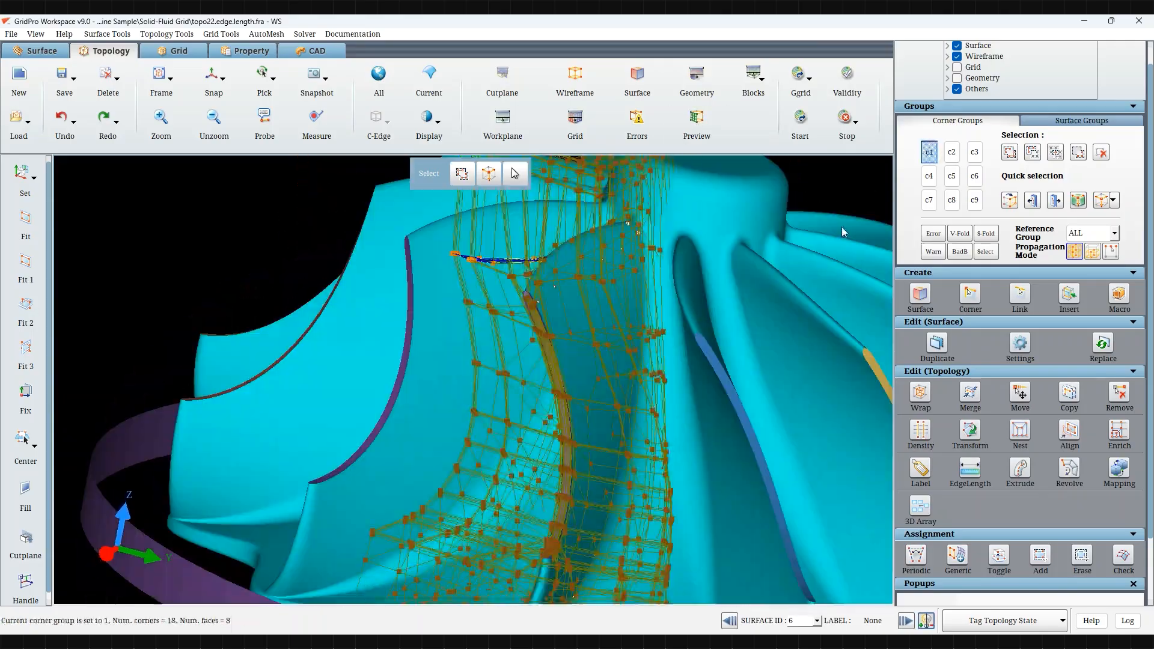
Fill corner group c1 with a single layer of topology corners cutting across the blade passage.
{"action": "left_click", "coordinate": [1009, 153]}
{"action": "right_click_drag", "start_coordinate": [714, 552], "coordinate": [346, 295]}
{"action": "left_click", "coordinate": [1009, 200]}
{"action": "left_click", "coordinate": [570, 441]}
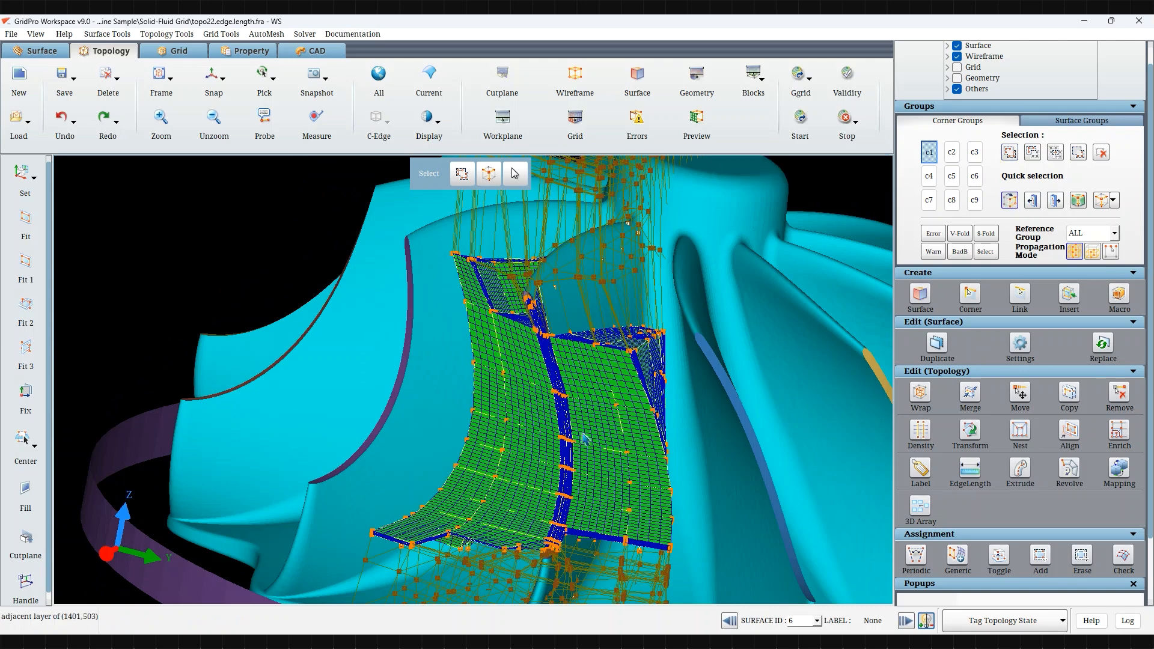
{"action": "left_click", "coordinate": [563, 428]}
{"action": "left_click_drag", "start_coordinate": [580, 450], "coordinate": [726, 458]}
{"action": "middle_click_drag", "start_coordinate": [774, 448], "coordinate": [731, 484]}
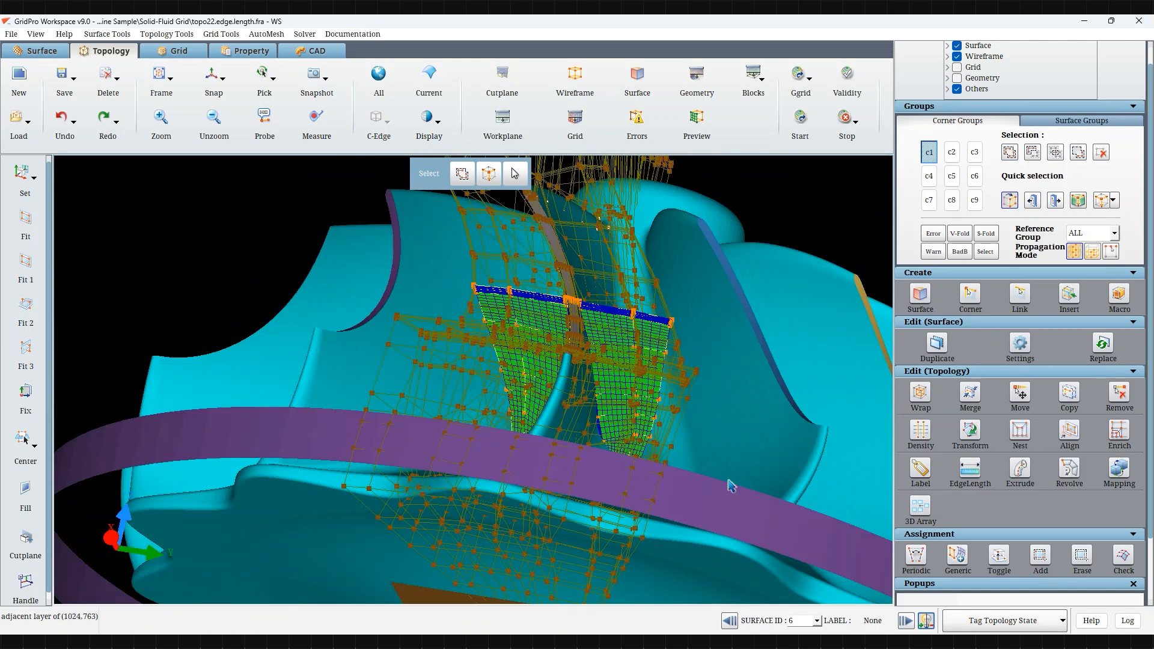
Set the Reference Group to GROUP and hide the surfaces so only the selected wireframe layer is displayed.
{"action": "scroll", "coordinate": [732, 485], "scroll_direction": "up", "scroll_amount": 2}
{"action": "left_click", "coordinate": [1114, 234]}
{"action": "left_click", "coordinate": [1091, 253]}
{"action": "left_click", "coordinate": [632, 79]}
{"action": "left_click_drag", "start_coordinate": [761, 432], "coordinate": [778, 401]}
{"action": "middle_click_drag", "start_coordinate": [778, 401], "coordinate": [665, 258]}
{"action": "scroll", "coordinate": [669, 523], "scroll_direction": "up", "scroll_amount": 5}
{"action": "left_click_drag", "start_coordinate": [665, 258], "coordinate": [634, 315]}
{"action": "scroll", "coordinate": [634, 314], "scroll_direction": "down", "scroll_amount": 4}
{"action": "left_click", "coordinate": [690, 125]}
{"action": "middle_click_drag", "start_coordinate": [780, 400], "coordinate": [785, 443]}
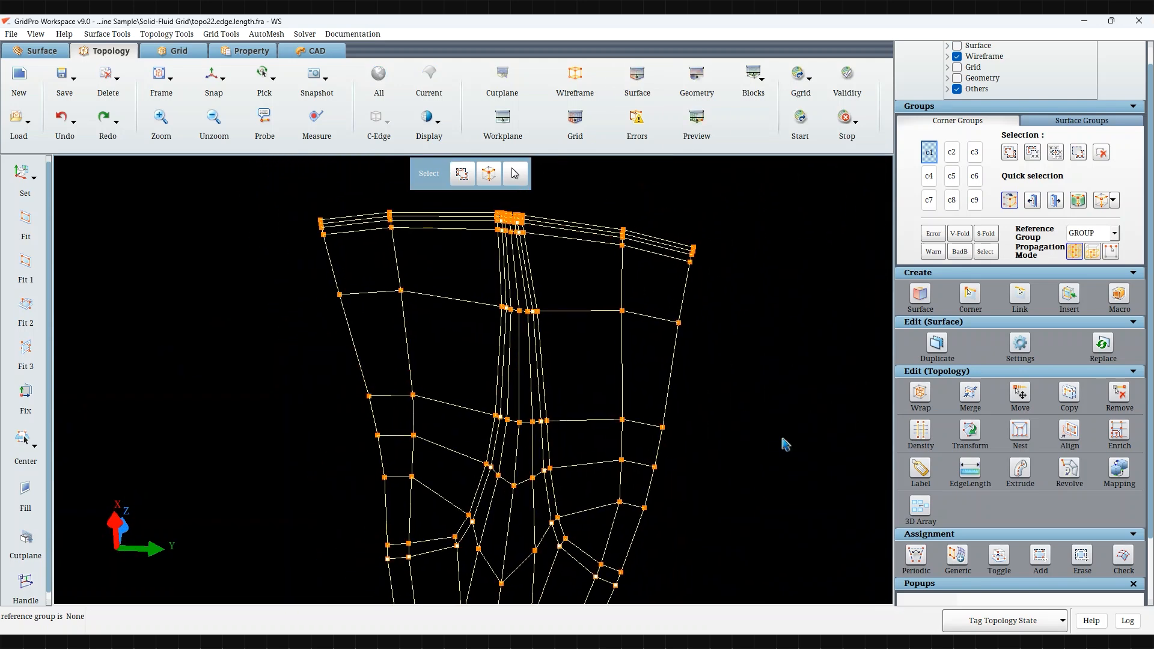
{"action": "left_click", "coordinate": [697, 125]}
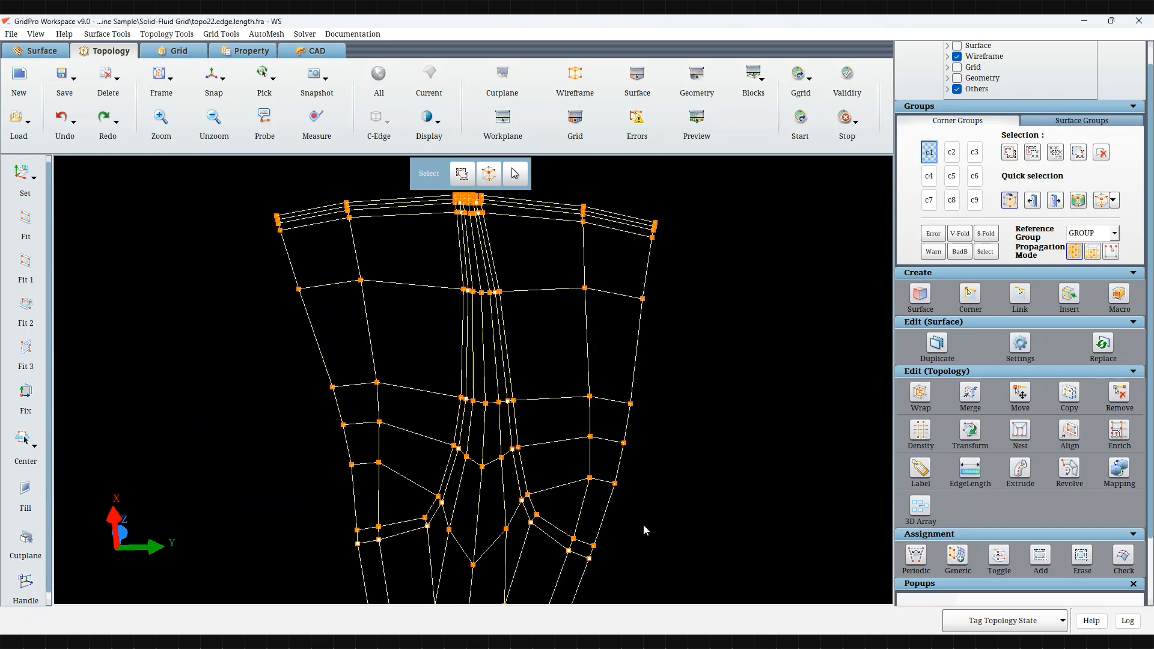
Examine the block structure of the isolated blade layer, from the blade tip down through the fillet and hub regions.
{"action": "scroll", "coordinate": [533, 473], "scroll_direction": "up", "scroll_amount": 3}
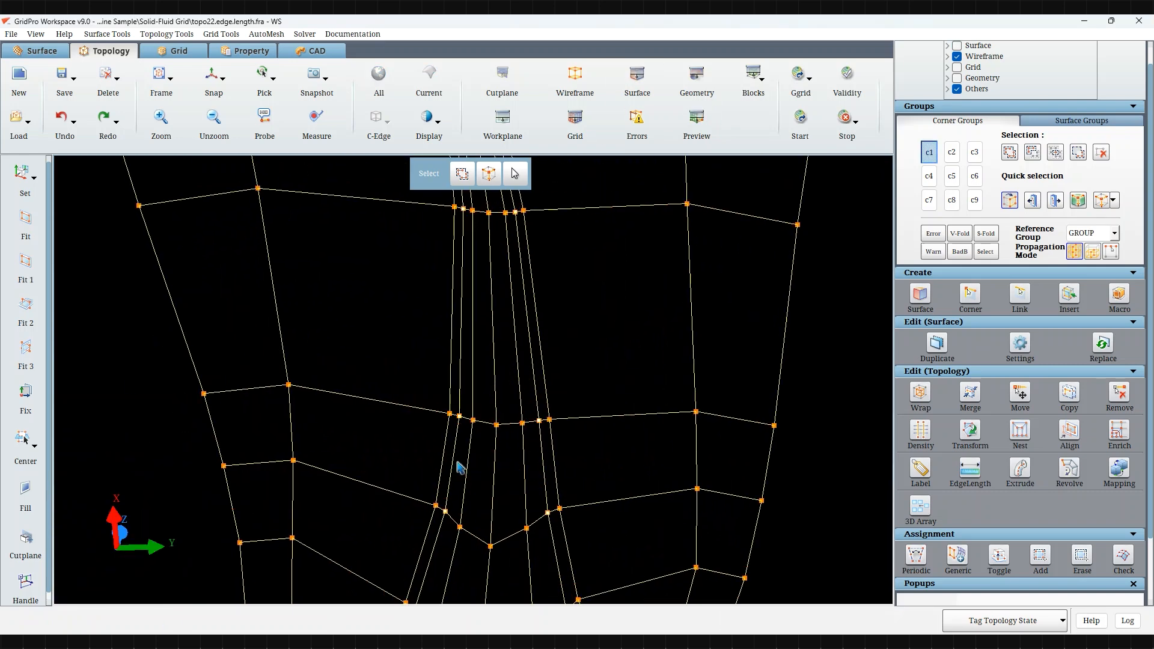
{"action": "middle_click_drag", "start_coordinate": [540, 541], "coordinate": [532, 372]}
{"action": "middle_click_drag", "start_coordinate": [420, 524], "coordinate": [437, 458]}
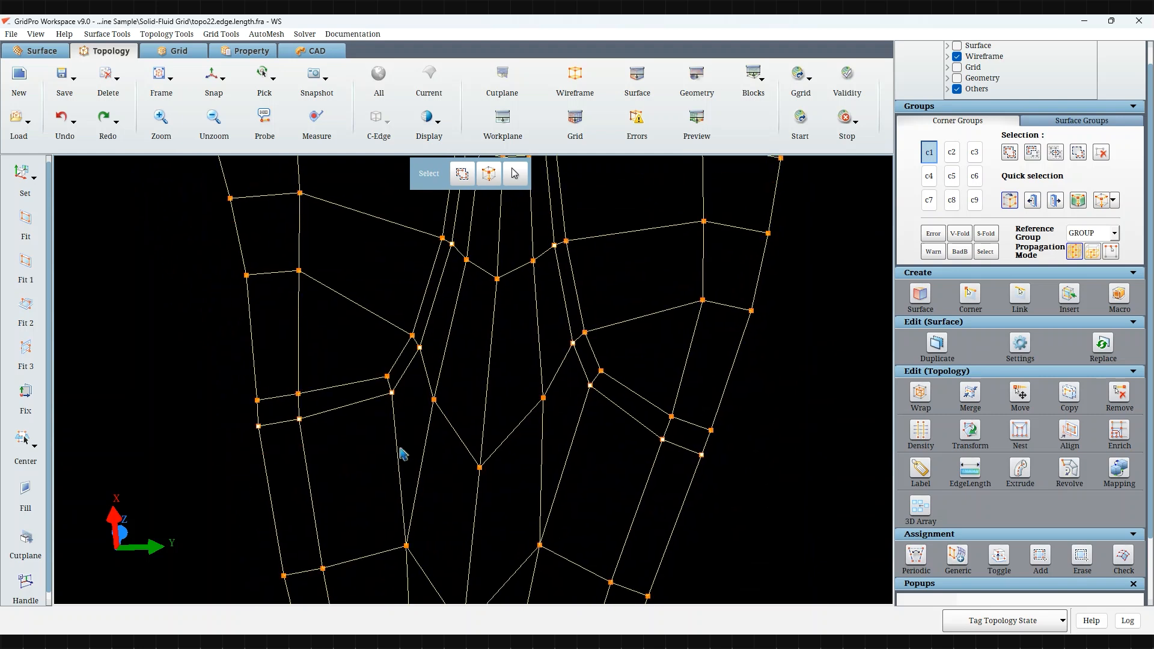
{"action": "scroll", "coordinate": [664, 349], "scroll_direction": "down", "scroll_amount": 5}
{"action": "scroll", "coordinate": [529, 381], "scroll_direction": "up", "scroll_amount": 2}
{"action": "scroll", "coordinate": [439, 309], "scroll_direction": "up", "scroll_amount": 2}
{"action": "scroll", "coordinate": [541, 392], "scroll_direction": "down", "scroll_amount": 2}
{"action": "scroll", "coordinate": [541, 392], "scroll_direction": "down", "scroll_amount": 3}
{"action": "scroll", "coordinate": [483, 306], "scroll_direction": "down", "scroll_amount": 3}
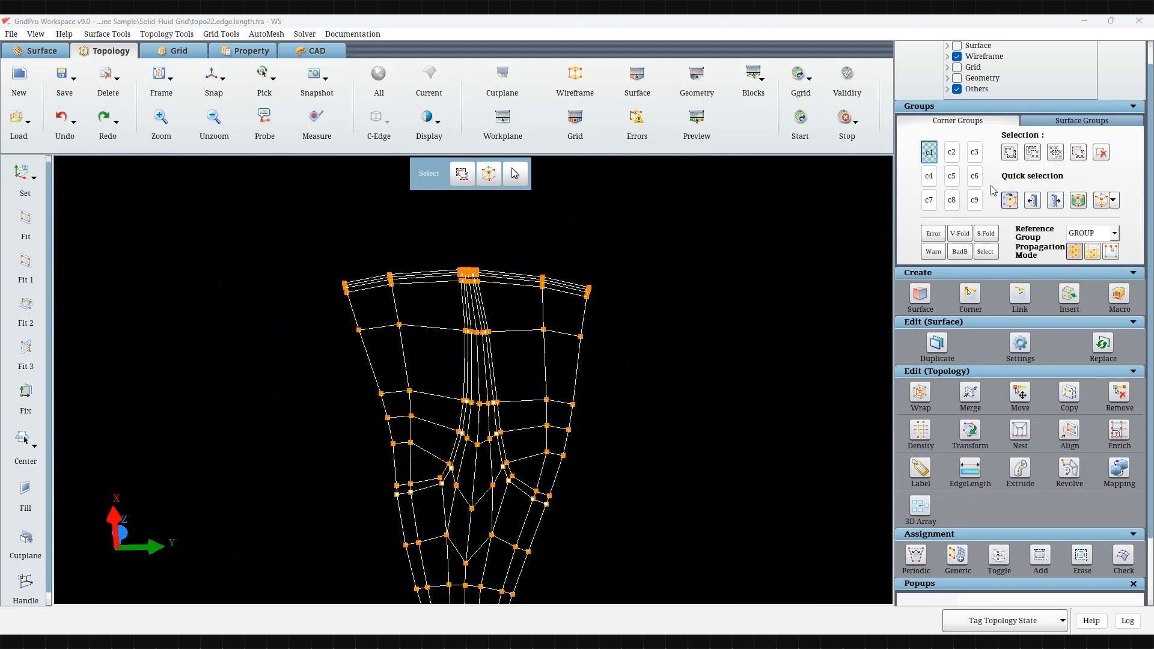
Deactivate corner group c1 and show the surfaces together with the full topology around the blade.
{"action": "left_click", "coordinate": [929, 152]}
{"action": "left_click_drag", "start_coordinate": [636, 345], "coordinate": [576, 180]}
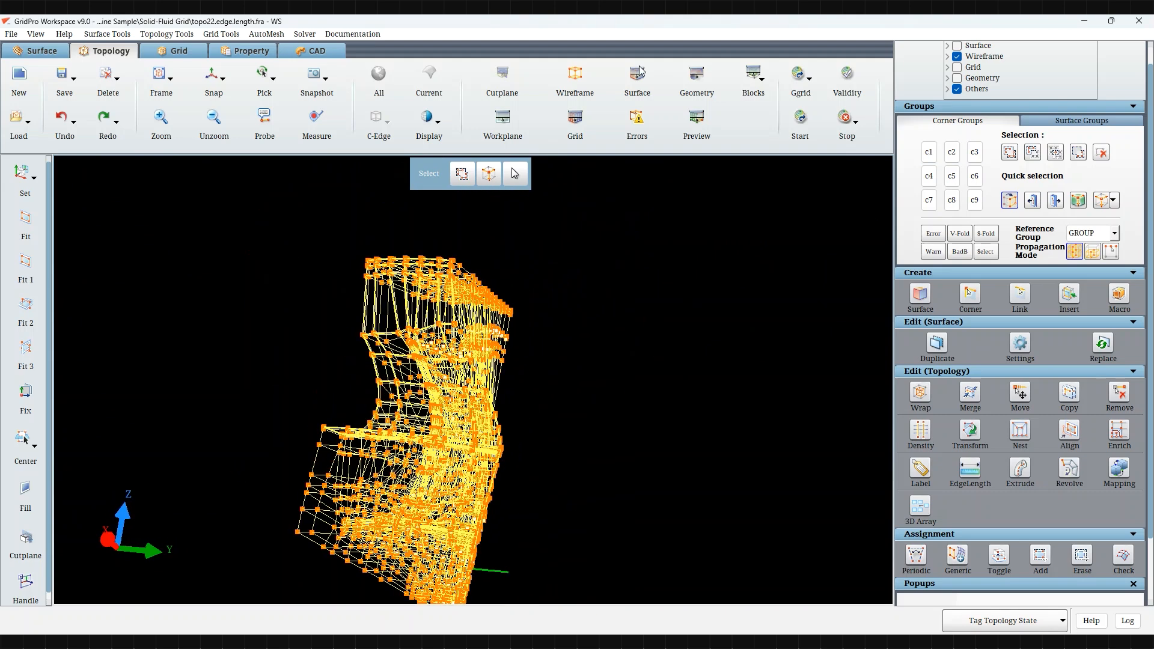
{"action": "left_click", "coordinate": [639, 67]}
{"action": "left_click_drag", "start_coordinate": [612, 231], "coordinate": [611, 453]}
{"action": "right_click_drag", "start_coordinate": [503, 472], "coordinate": [545, 354]}
{"action": "scroll", "coordinate": [522, 304], "scroll_direction": "up", "scroll_amount": 3}
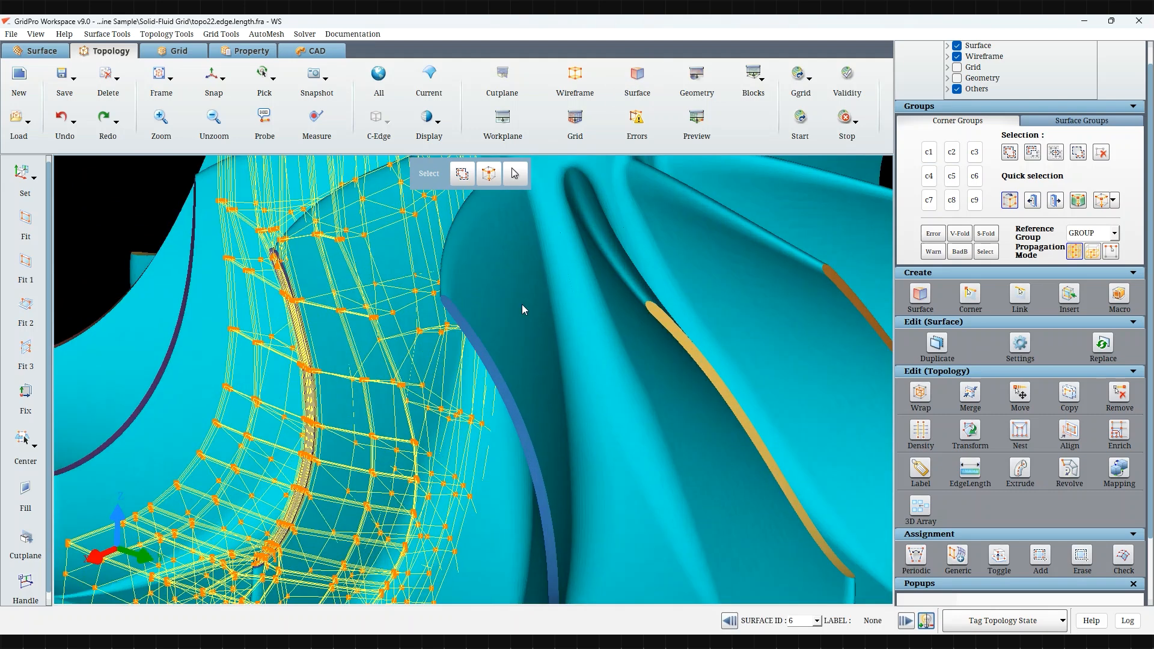
Set the main impeller surface's type to Interior.
{"action": "right_click", "coordinate": [522, 308]}
{"action": "mouse_move", "coordinate": [601, 360]}
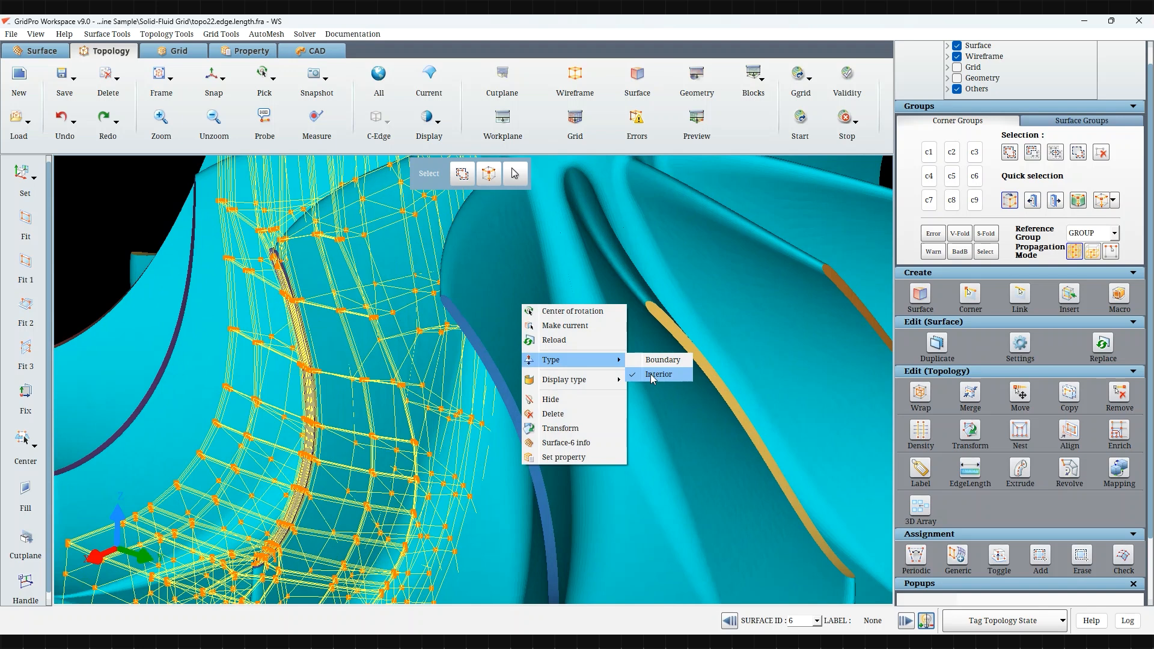
{"action": "left_click", "coordinate": [667, 374]}
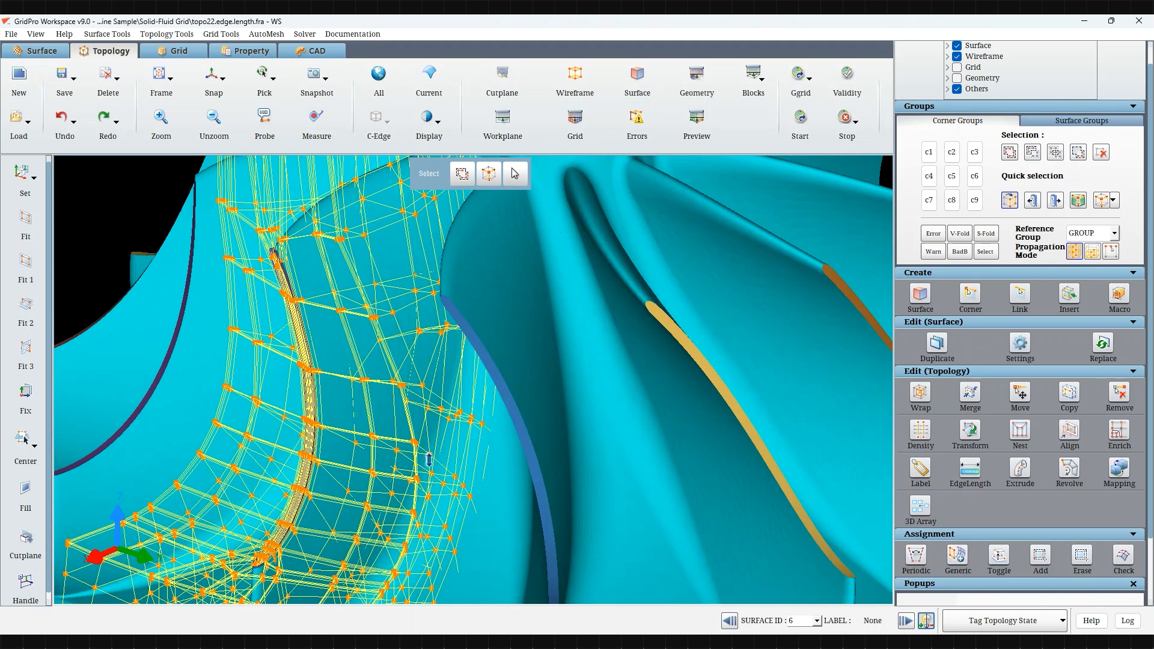
Turn on the assignment check and make the narrow surface at the blade tip current.
{"action": "right_click_drag", "start_coordinate": [251, 440], "coordinate": [363, 428]}
{"action": "scroll", "coordinate": [363, 428], "scroll_direction": "up", "scroll_amount": 5}
{"action": "right_click_drag", "start_coordinate": [398, 232], "coordinate": [561, 472]}
{"action": "scroll", "coordinate": [562, 472], "scroll_direction": "up", "scroll_amount": 1}
{"action": "left_click", "coordinate": [383, 237]}
{"action": "scroll", "coordinate": [468, 334], "scroll_direction": "down", "scroll_amount": 5}
{"action": "left_click", "coordinate": [1125, 560]}
{"action": "right_click_drag", "start_coordinate": [545, 504], "coordinate": [606, 535]}
{"action": "scroll", "coordinate": [606, 533], "scroll_direction": "up", "scroll_amount": 5}
{"action": "right_click", "coordinate": [598, 397]}
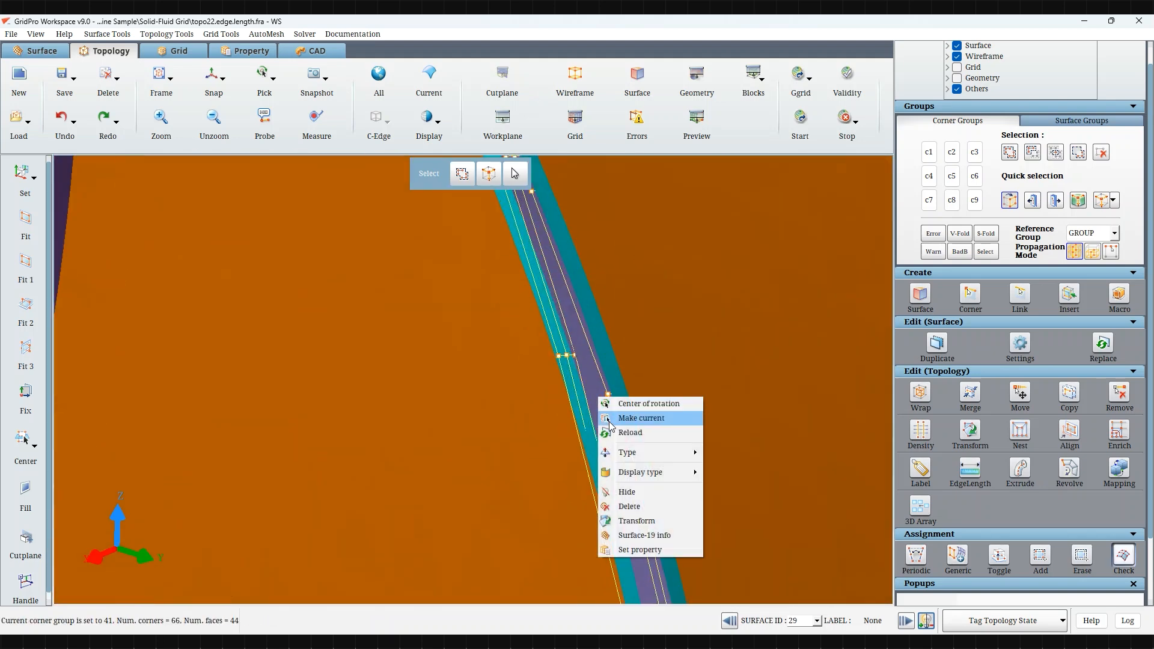
{"action": "left_click", "coordinate": [609, 417]}
Examine the corners assigned to the blade-tip surface and check that surface's type setting.
{"action": "scroll", "coordinate": [610, 443], "scroll_direction": "down", "scroll_amount": 7}
{"action": "left_click_drag", "start_coordinate": [610, 445], "coordinate": [663, 343]}
{"action": "scroll", "coordinate": [610, 476], "scroll_direction": "up", "scroll_amount": 6}
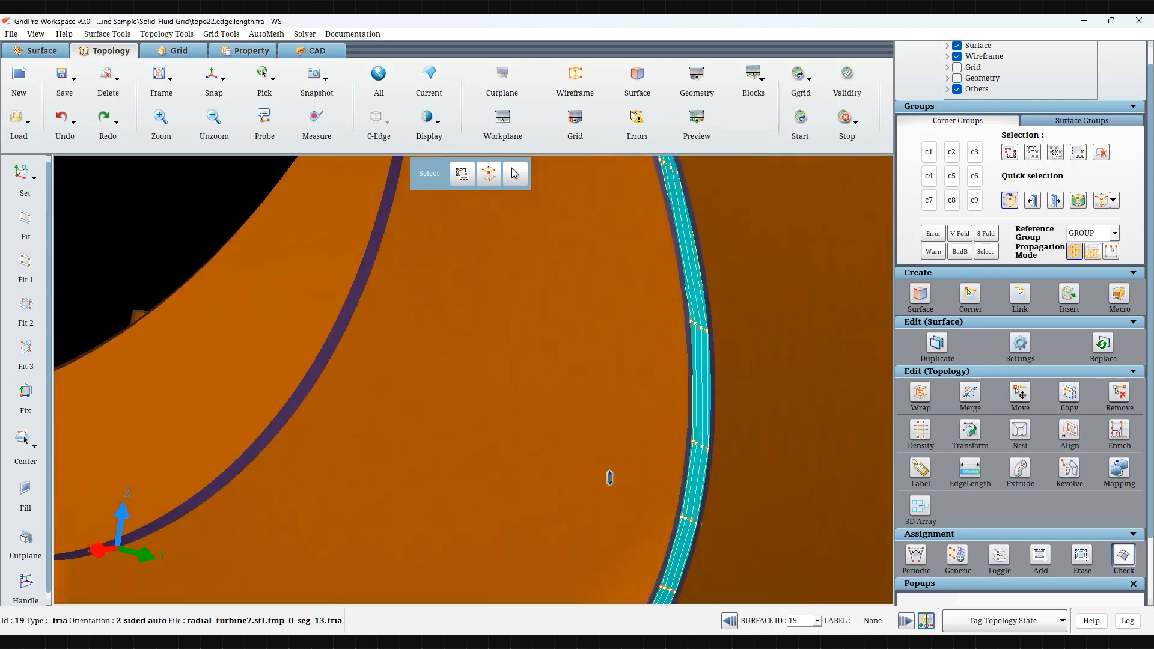
{"action": "right_click_drag", "start_coordinate": [667, 491], "coordinate": [619, 479]}
{"action": "scroll", "coordinate": [619, 479], "scroll_direction": "up", "scroll_amount": 4}
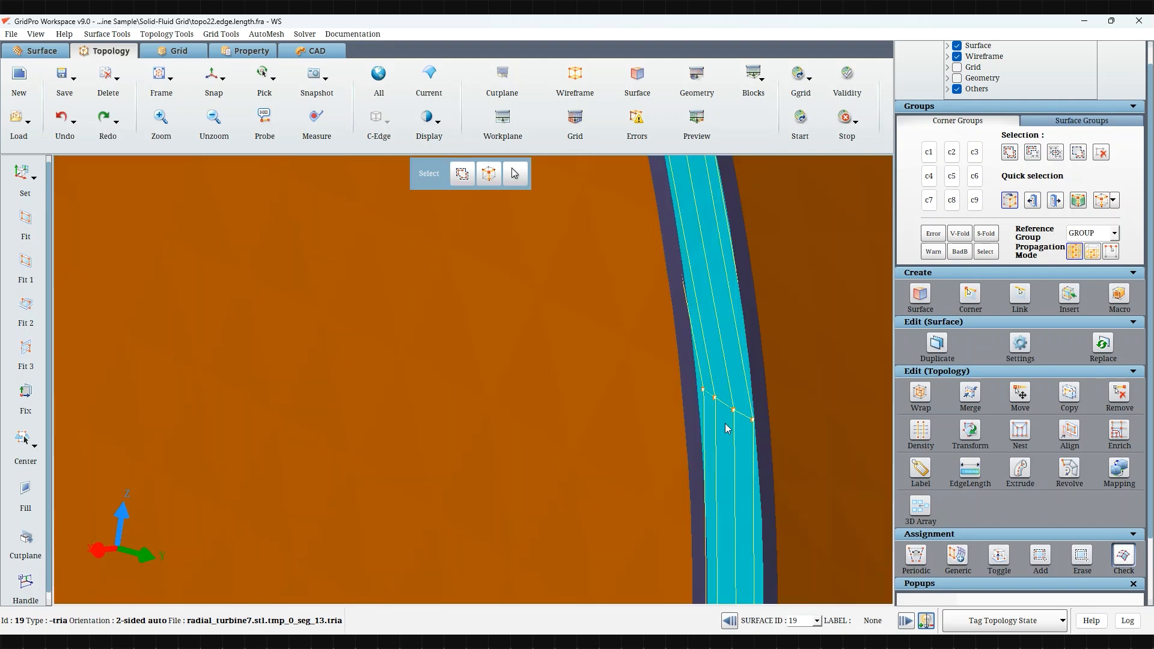
{"action": "right_click", "coordinate": [726, 424]}
{"action": "mouse_move", "coordinate": [799, 479]}
{"action": "left_click", "coordinate": [870, 500]}
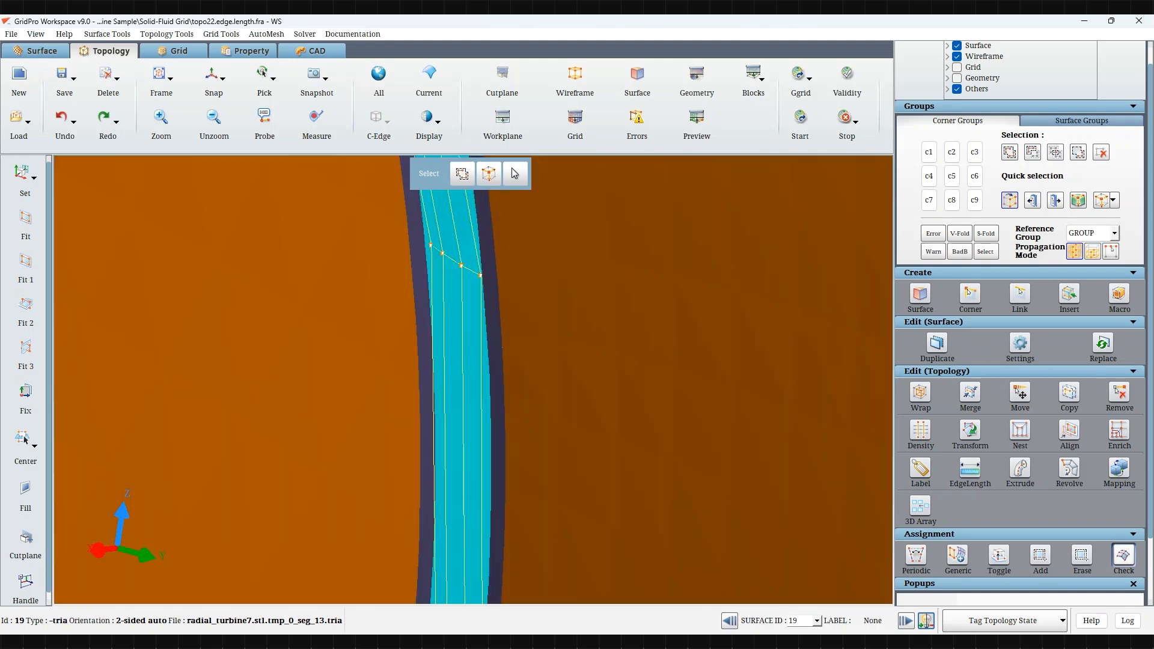
{"action": "scroll", "coordinate": [468, 410], "scroll_direction": "down", "scroll_amount": 10}
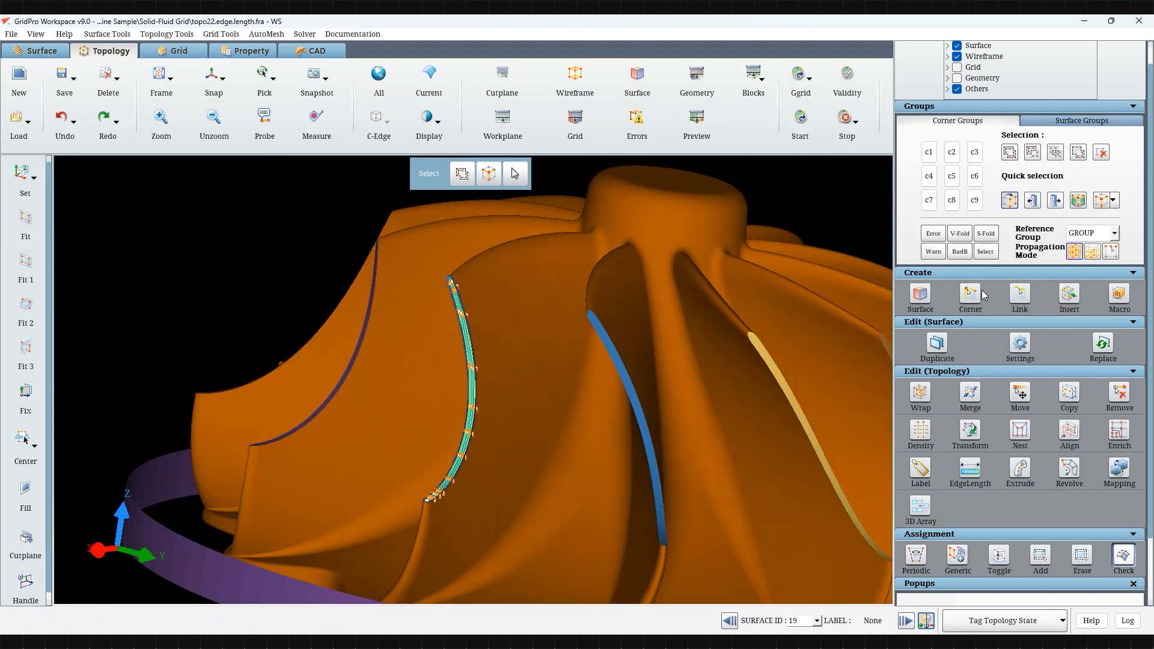
Activate corner group c7 and set the Reference Group to fluid, followed by solid, to view each zone's blocks.
{"action": "left_click", "coordinate": [1097, 234]}
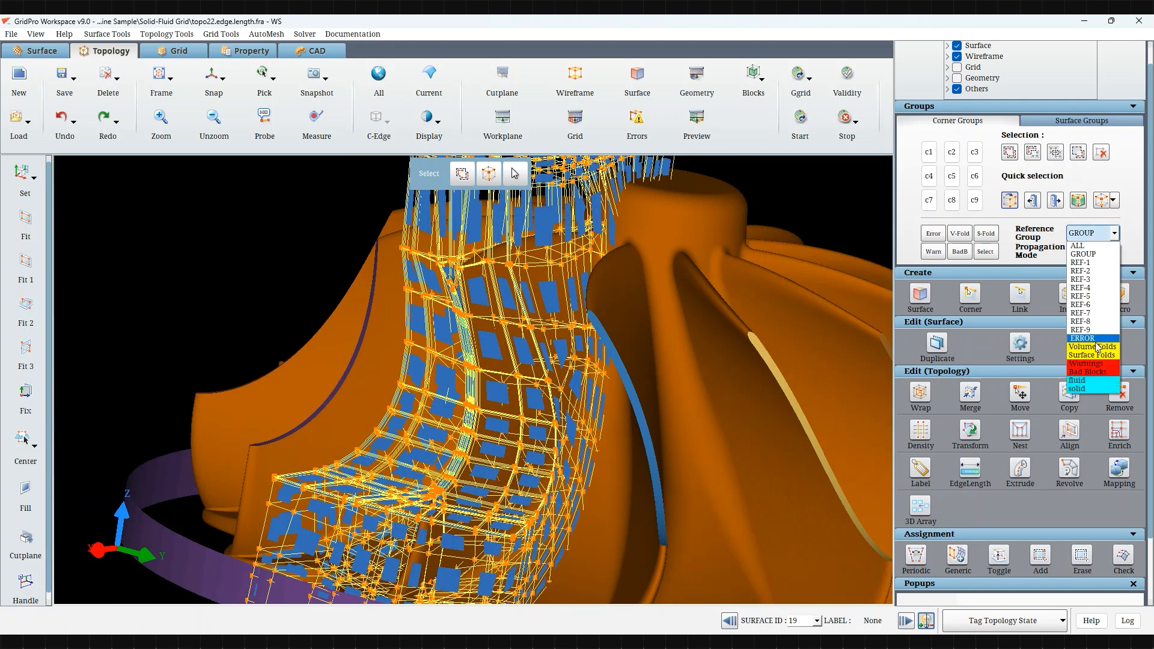
{"action": "left_click", "coordinate": [929, 200]}
{"action": "left_click", "coordinate": [1094, 233]}
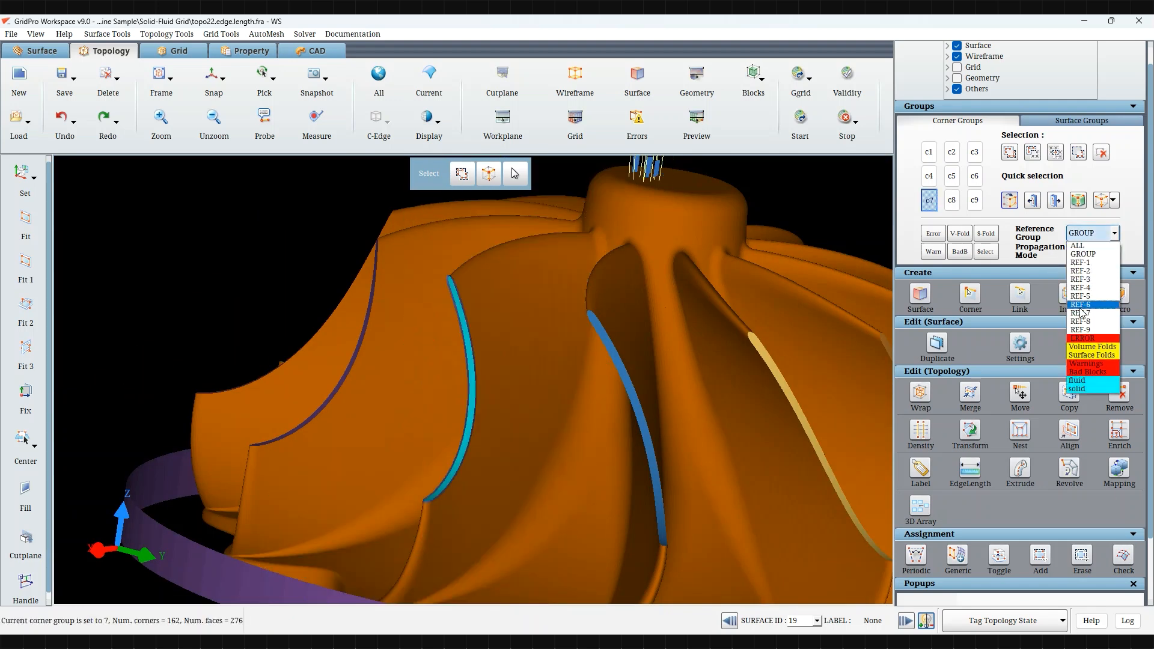
{"action": "left_click", "coordinate": [1106, 381]}
{"action": "left_click", "coordinate": [1094, 233]}
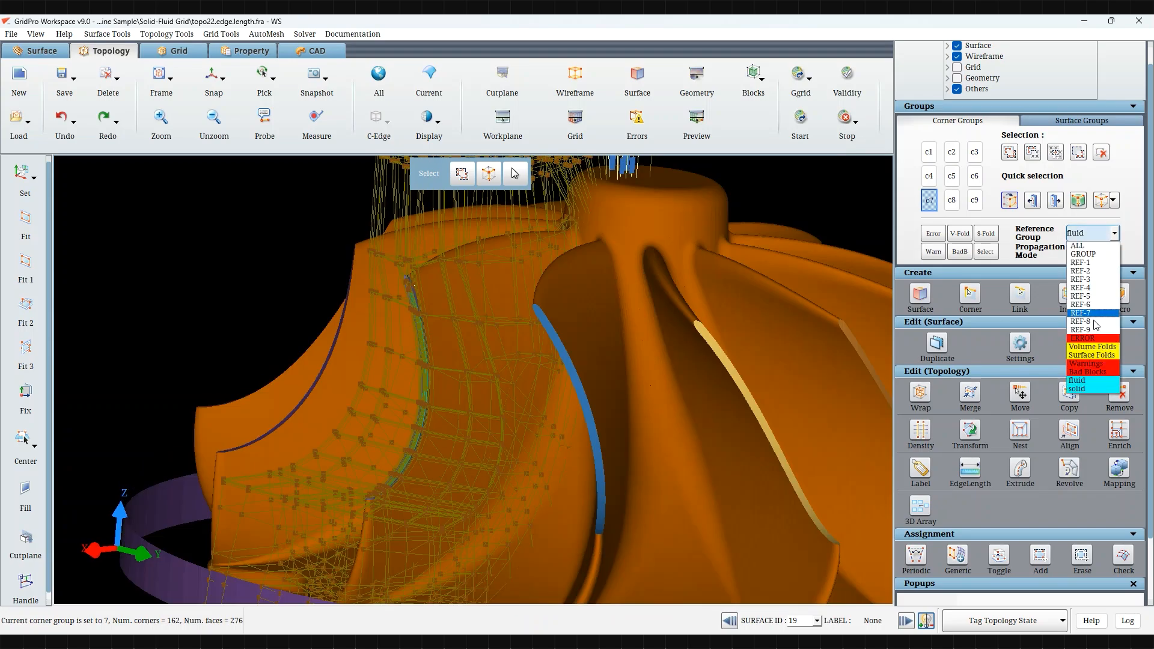
{"action": "left_click", "coordinate": [1084, 390]}
{"action": "left_click_drag", "start_coordinate": [542, 384], "coordinate": [669, 336]}
{"action": "mouse_move", "coordinate": [555, 363]}
{"action": "left_mouse_down"}
{"action": "mouse_move", "coordinate": [690, 450]}
{"action": "mouse_move", "coordinate": [685, 432]}
{"action": "left_mouse_up"}
Empty corner group c7 and regroup the solid-zone corners along the blade into it.
{"action": "left_click", "coordinate": [1101, 153]}
{"action": "left_click", "coordinate": [1010, 153]}
{"action": "scroll", "coordinate": [473, 291], "scroll_direction": "down", "scroll_amount": 2}
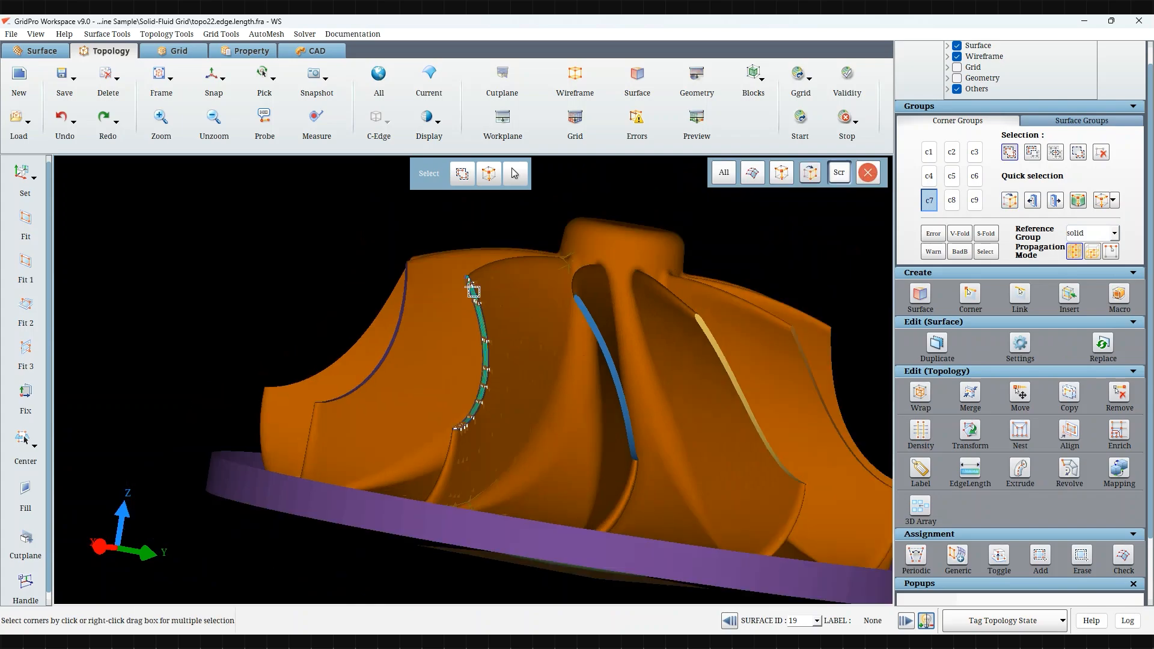
{"action": "right_click_drag", "start_coordinate": [473, 291], "coordinate": [532, 370]}
{"action": "left_click", "coordinate": [1116, 200]}
{"action": "left_click", "coordinate": [1112, 282]}
{"action": "mouse_move", "coordinate": [607, 391]}
{"action": "left_mouse_down"}
{"action": "mouse_move", "coordinate": [544, 413]}
{"action": "mouse_move", "coordinate": [760, 405]}
{"action": "mouse_move", "coordinate": [750, 391]}
{"action": "left_mouse_up"}
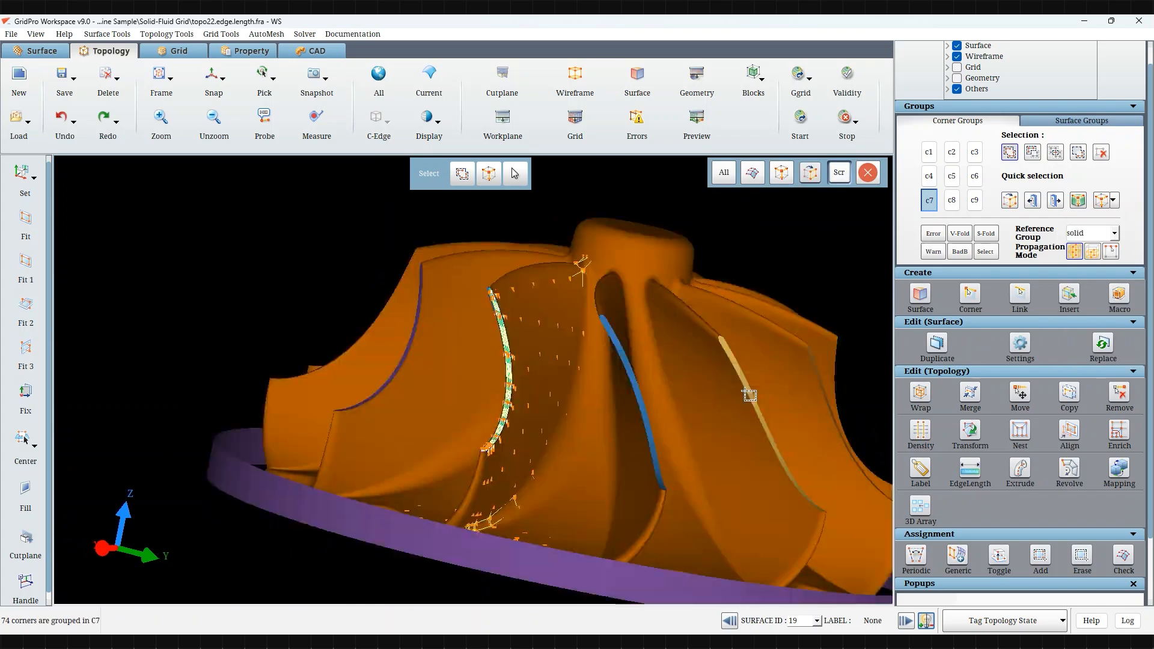
Empty corner group c7, set the Reference Group to fluid, and group the fluid-zone corners around the blade.
{"action": "left_click", "coordinate": [1102, 152]}
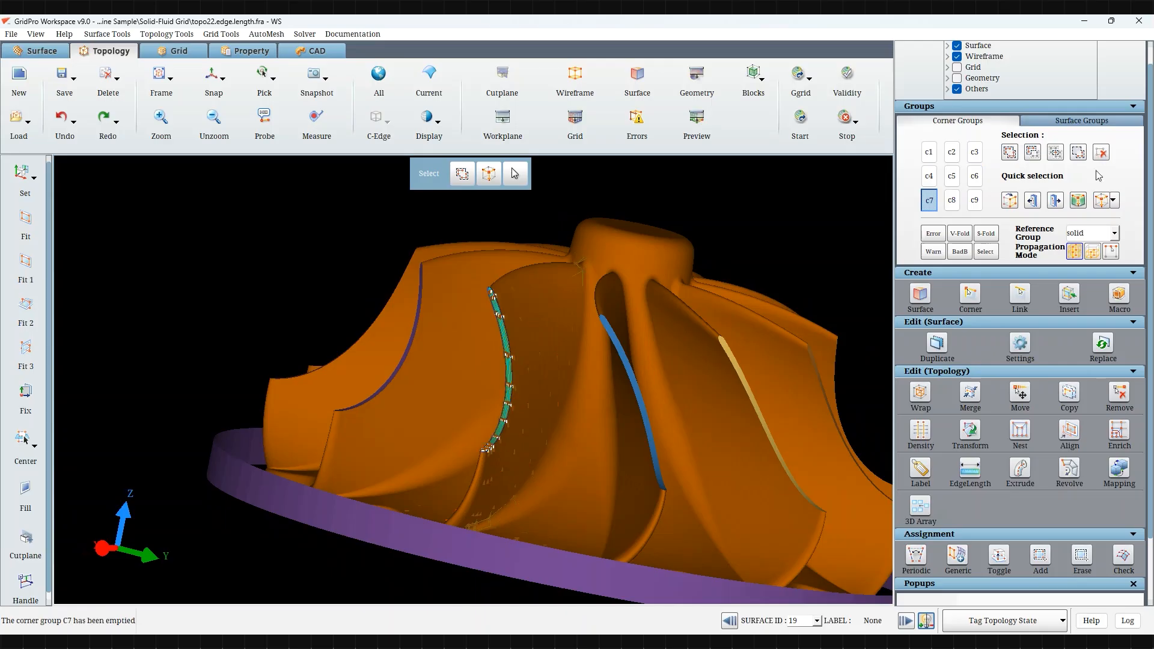
{"action": "left_click", "coordinate": [1079, 236]}
{"action": "left_click", "coordinate": [1079, 380]}
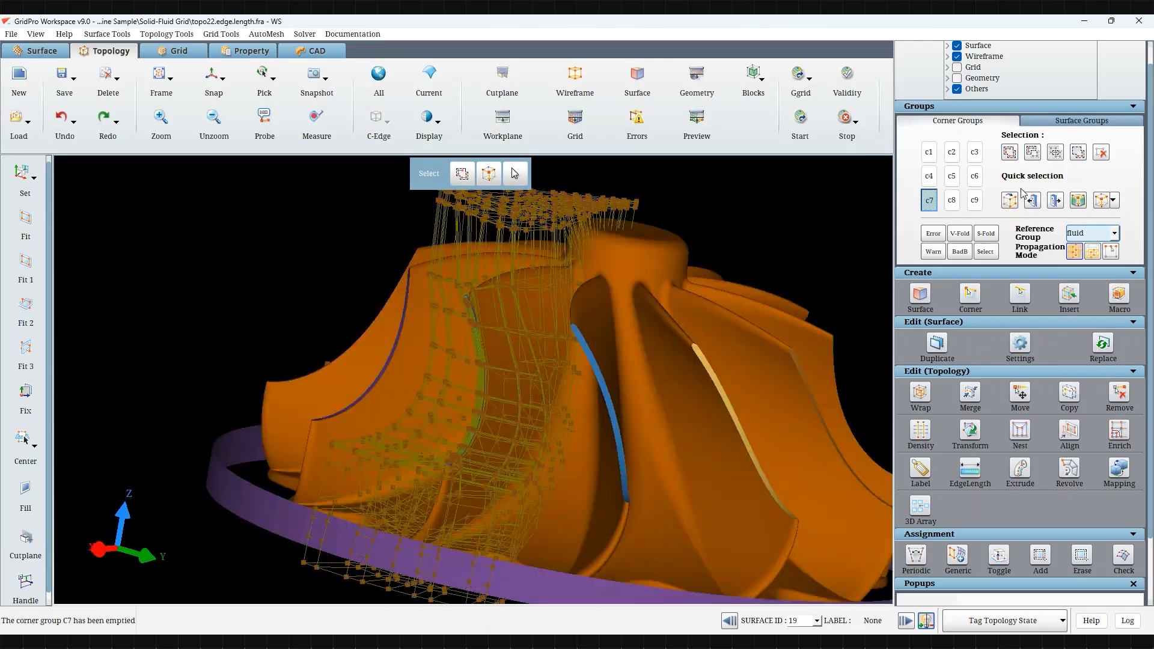
{"action": "left_click", "coordinate": [1011, 151]}
{"action": "right_click_drag", "start_coordinate": [520, 245], "coordinate": [561, 214]}
{"action": "left_click", "coordinate": [1113, 201]}
{"action": "left_click", "coordinate": [1110, 281]}
{"action": "left_click_drag", "start_coordinate": [604, 408], "coordinate": [639, 476]}
{"action": "scroll", "coordinate": [652, 335], "scroll_direction": "up", "scroll_amount": 5}
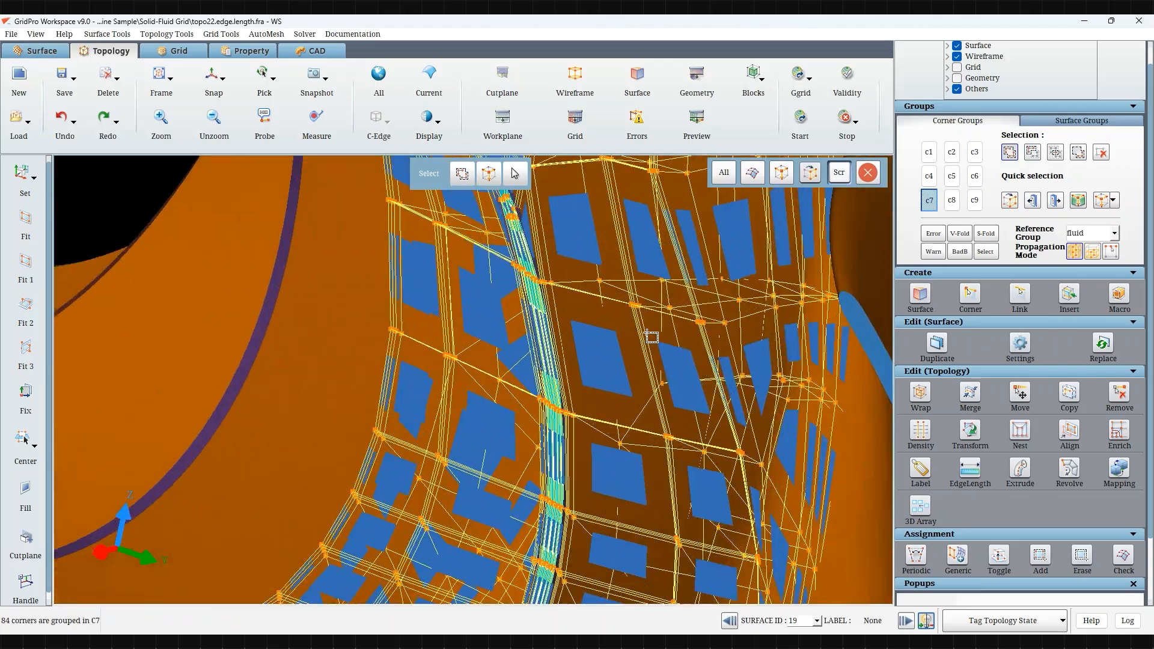
Reduce corner group c7 to one fluid layer of corners crossing the upper part of the blade.
{"action": "left_click_drag", "start_coordinate": [652, 335], "coordinate": [821, 314]}
{"action": "left_click", "coordinate": [1010, 154]}
{"action": "left_click", "coordinate": [516, 313]}
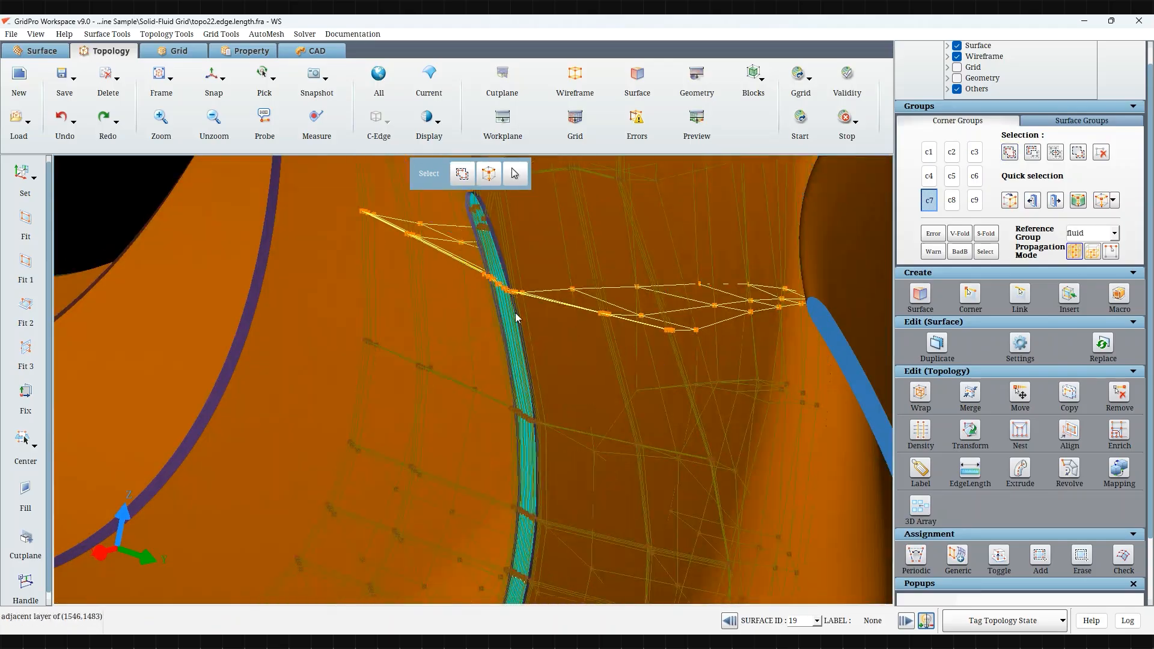
{"action": "right_click", "coordinate": [515, 295]}
{"action": "left_click", "coordinate": [522, 312]}
{"action": "left_click_drag", "start_coordinate": [525, 402], "coordinate": [480, 333]}
{"action": "right_click_drag", "start_coordinate": [481, 333], "coordinate": [470, 237]}
Set the Reference Group to GROUP and hide the surfaces to isolate the fluid layer around the blade.
{"action": "left_click", "coordinate": [1091, 234]}
{"action": "left_click", "coordinate": [1084, 246]}
{"action": "left_click_drag", "start_coordinate": [661, 354], "coordinate": [670, 271]}
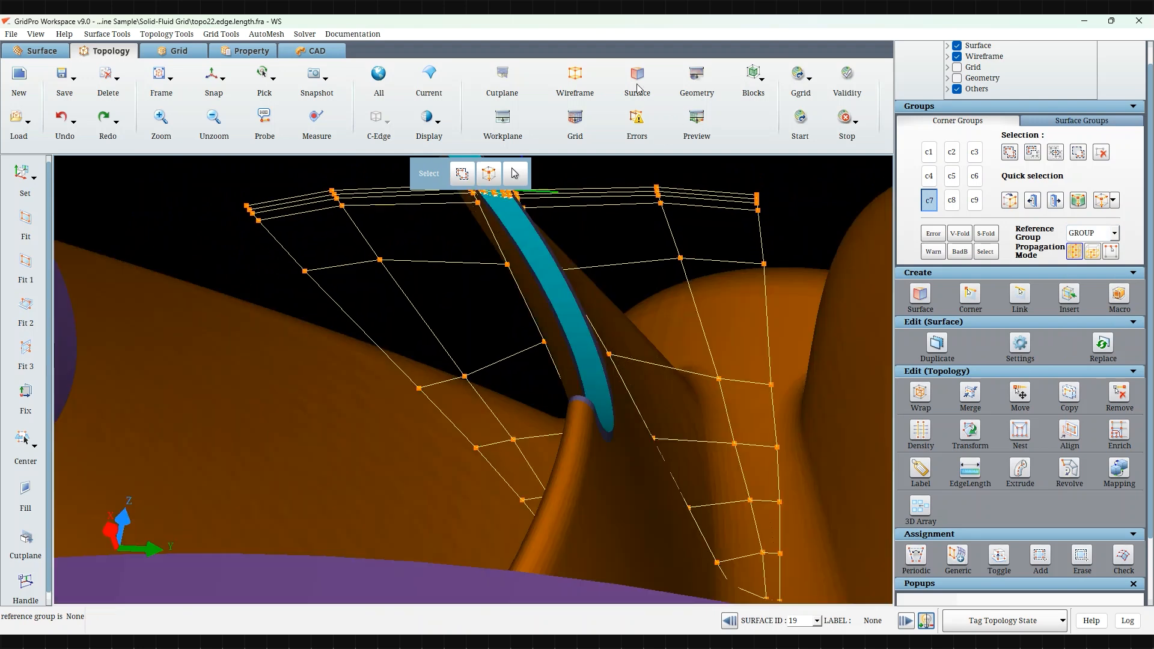
{"action": "left_click", "coordinate": [637, 81]}
{"action": "left_click_drag", "start_coordinate": [622, 324], "coordinate": [618, 396]}
{"action": "middle_click_drag", "start_coordinate": [618, 397], "coordinate": [580, 439]}
{"action": "scroll", "coordinate": [580, 438], "scroll_direction": "up", "scroll_amount": 3}
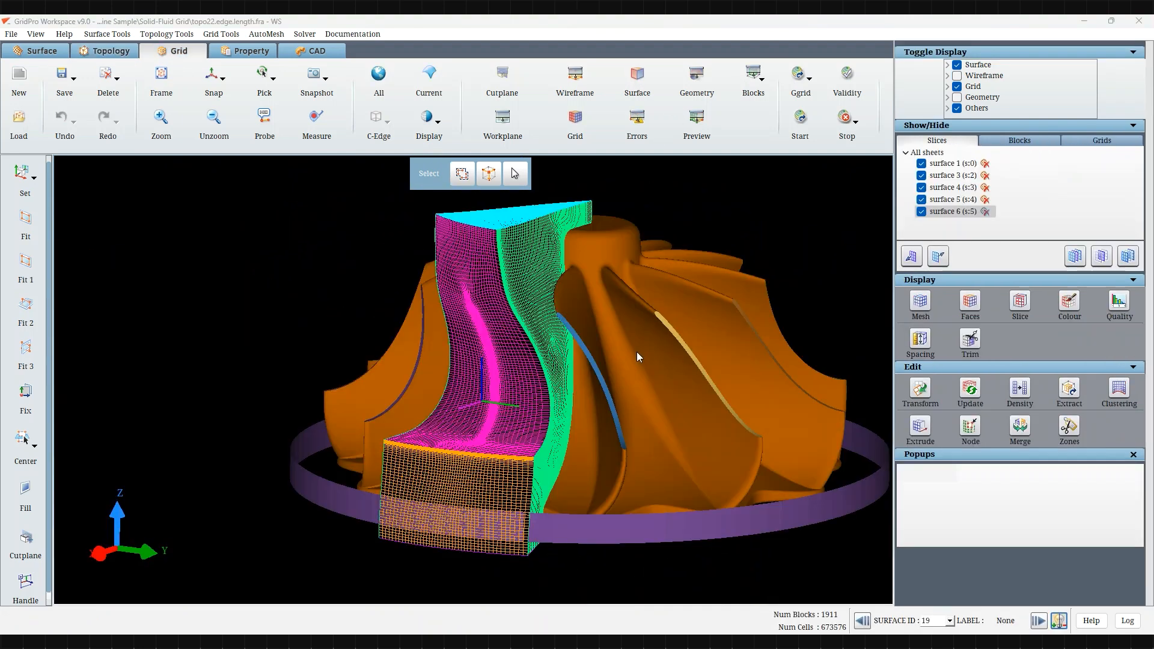
Hide the impeller surface to view the grid sheets, and display all surfaces around them.
{"action": "right_click_drag", "start_coordinate": [637, 351], "coordinate": [575, 365]}
{"action": "scroll", "coordinate": [433, 375], "scroll_direction": "up", "scroll_amount": 5}
{"action": "right_click", "coordinate": [430, 373]}
{"action": "left_click", "coordinate": [458, 466]}
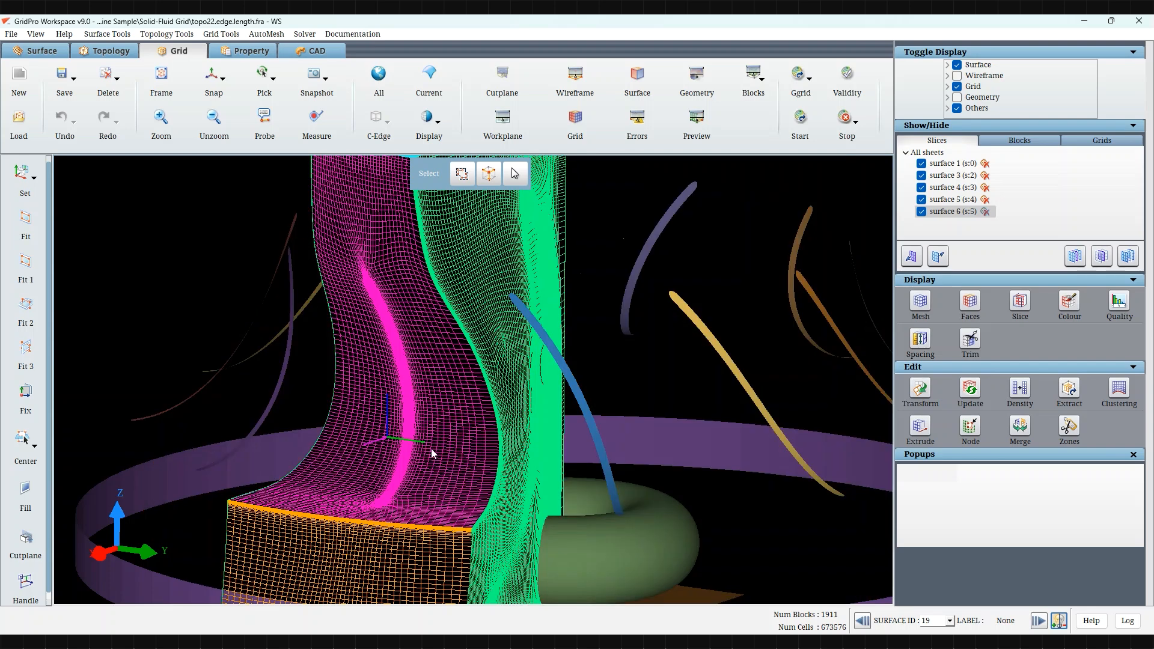
{"action": "scroll", "coordinate": [431, 452], "scroll_direction": "down", "scroll_amount": 3}
{"action": "left_click", "coordinate": [390, 92]}
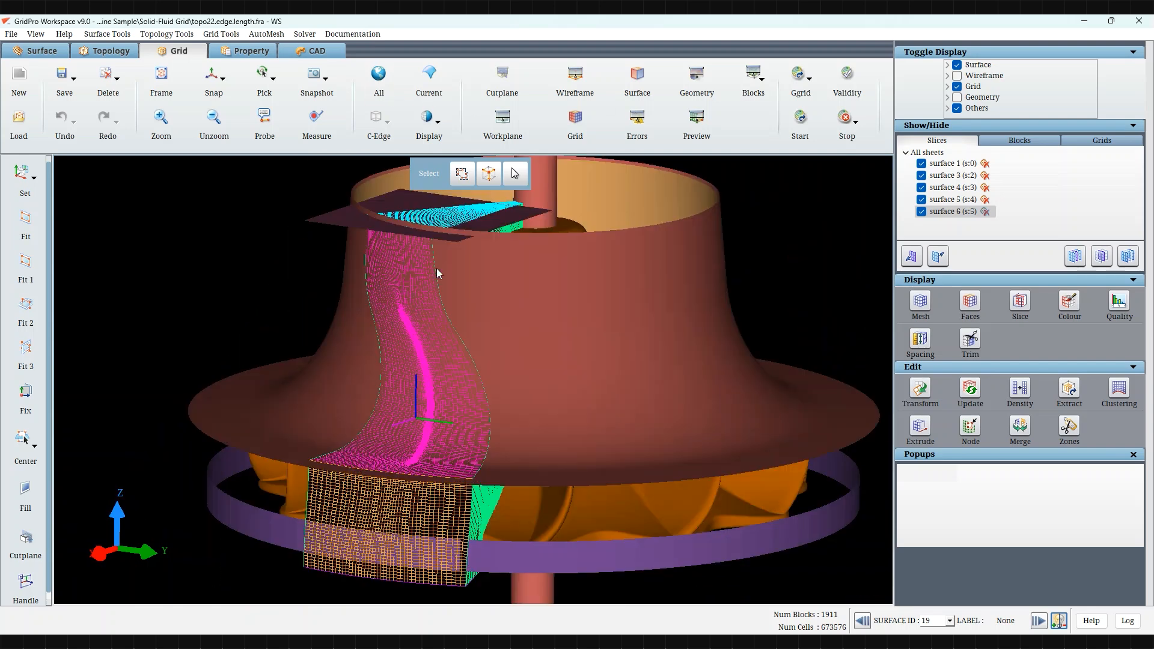
Hide all geometry surfaces and the surface 4 (s:3) slice to expose the grid sheet around the blade.
{"action": "left_click", "coordinate": [637, 93]}
{"action": "right_click", "coordinate": [425, 353]}
{"action": "left_click", "coordinate": [444, 451]}
{"action": "scroll", "coordinate": [337, 370], "scroll_direction": "up", "scroll_amount": 5}
{"action": "scroll", "coordinate": [338, 370], "scroll_direction": "down", "scroll_amount": 5}
{"action": "left_click", "coordinate": [922, 164]}
{"action": "right_click", "coordinate": [459, 256]}
{"action": "left_click", "coordinate": [549, 337]}
{"action": "mouse_move", "coordinate": [577, 467]}
{"action": "left_mouse_down"}
{"action": "mouse_move", "coordinate": [62, 386]}
{"action": "mouse_move", "coordinate": [234, 373]}
{"action": "mouse_move", "coordinate": [624, 477]}
{"action": "mouse_move", "coordinate": [588, 455]}
{"action": "left_mouse_up"}
{"action": "scroll", "coordinate": [587, 455], "scroll_direction": "up", "scroll_amount": 3}
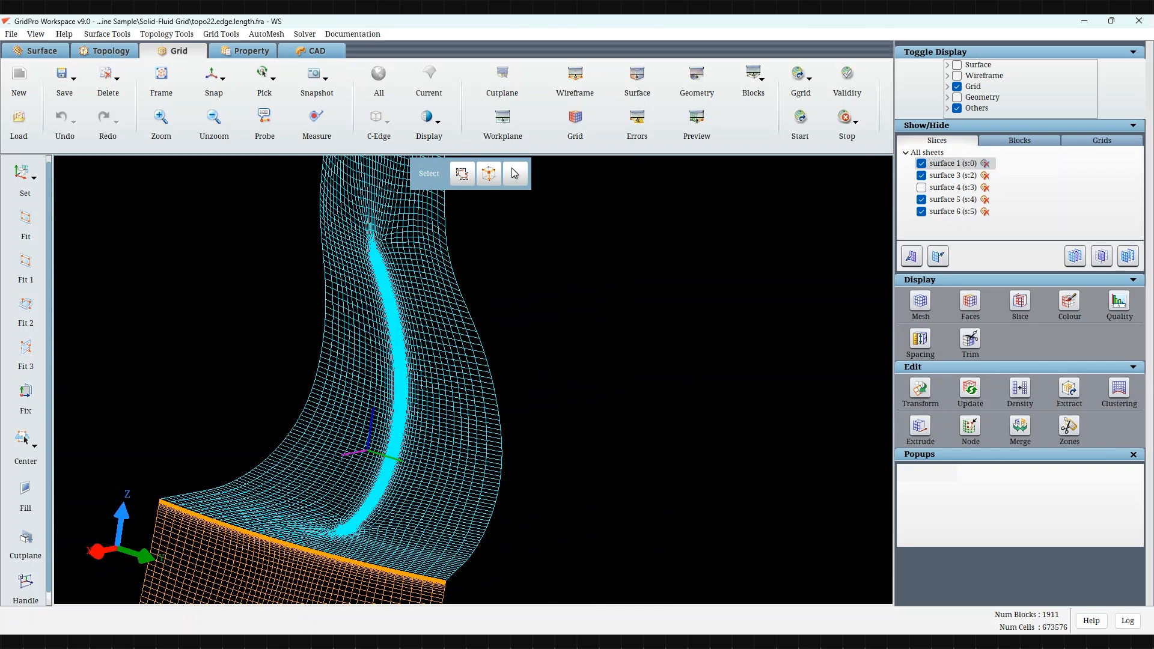
Show the surface 4 (s:3) slice and view the combined grid sheets from above.
{"action": "left_click", "coordinate": [921, 188]}
{"action": "left_click_drag", "start_coordinate": [731, 399], "coordinate": [470, 524]}
{"action": "scroll", "coordinate": [470, 525], "scroll_direction": "up", "scroll_amount": 2}
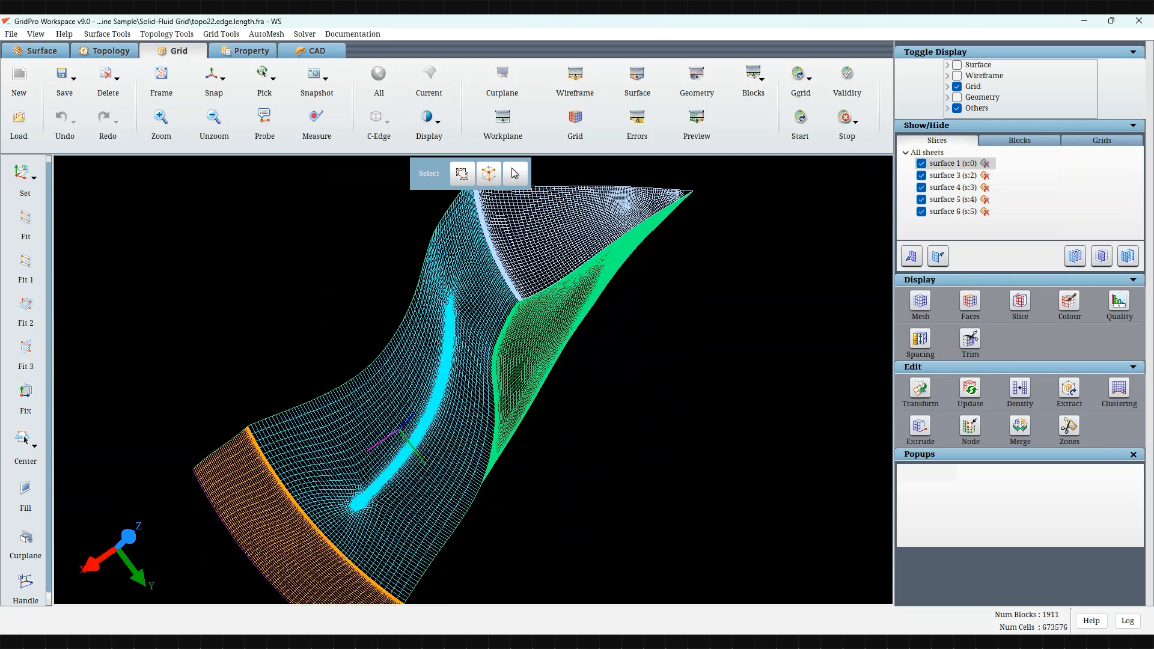
Display the blk.FSI.tmp blocks and slice a new grid sheet from the block layer around the blade's rounded end.
{"action": "left_click", "coordinate": [995, 142]}
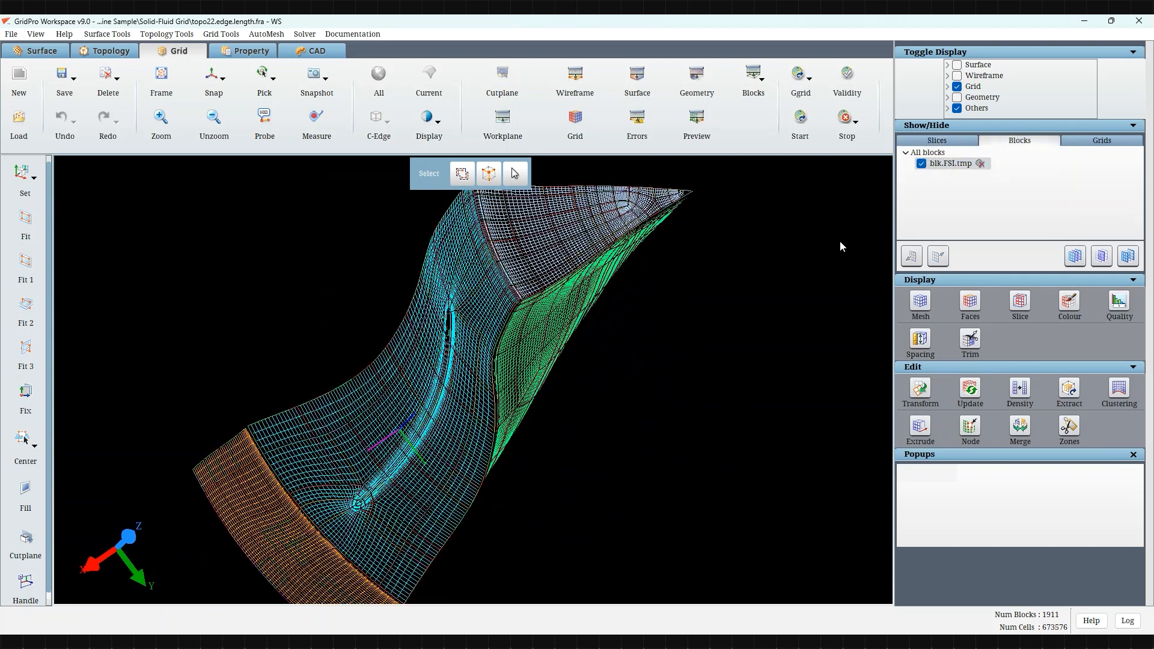
{"action": "scroll", "coordinate": [385, 521], "scroll_direction": "up", "scroll_amount": 6}
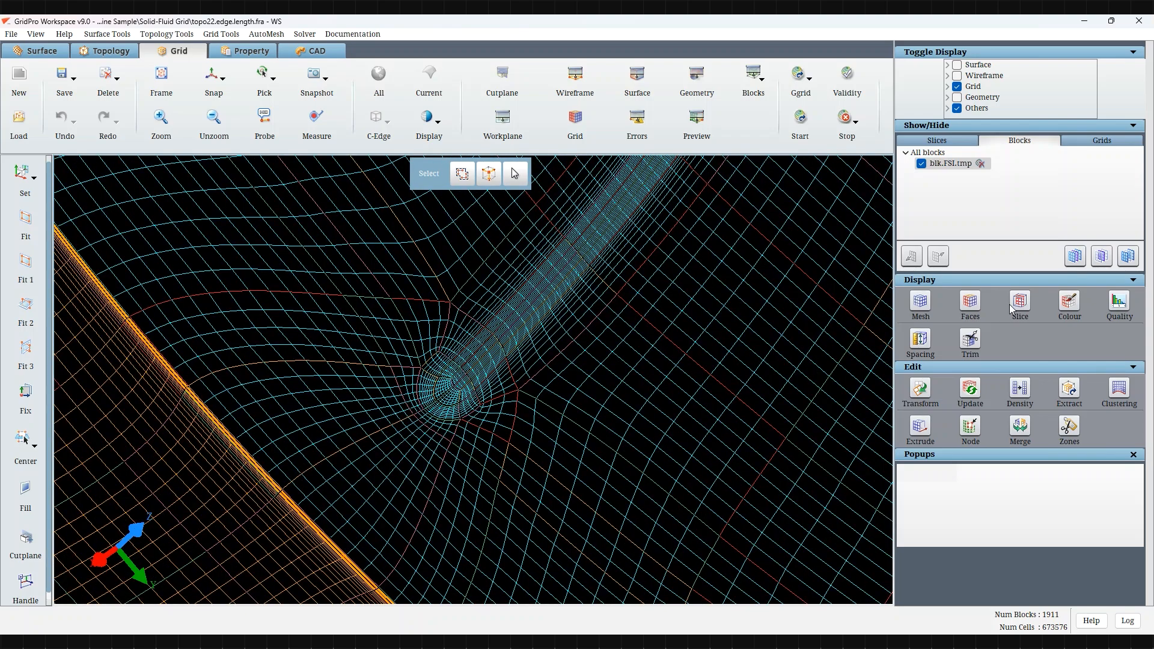
{"action": "left_click", "coordinate": [1017, 303]}
{"action": "scroll", "coordinate": [493, 456], "scroll_direction": "up", "scroll_amount": 3}
{"action": "left_click", "coordinate": [473, 451]}
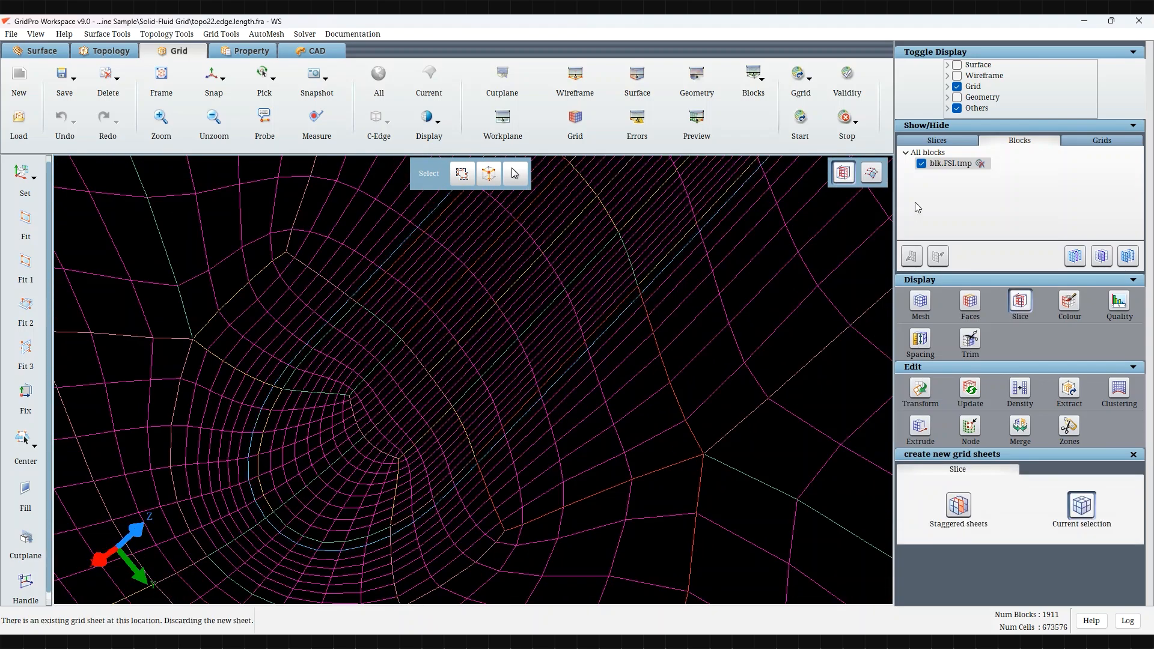
Hide the blk.FSI.tmp blocks and step sheet:7 through the grid layers around the blade.
{"action": "left_click", "coordinate": [923, 164]}
{"action": "left_click", "coordinate": [941, 144]}
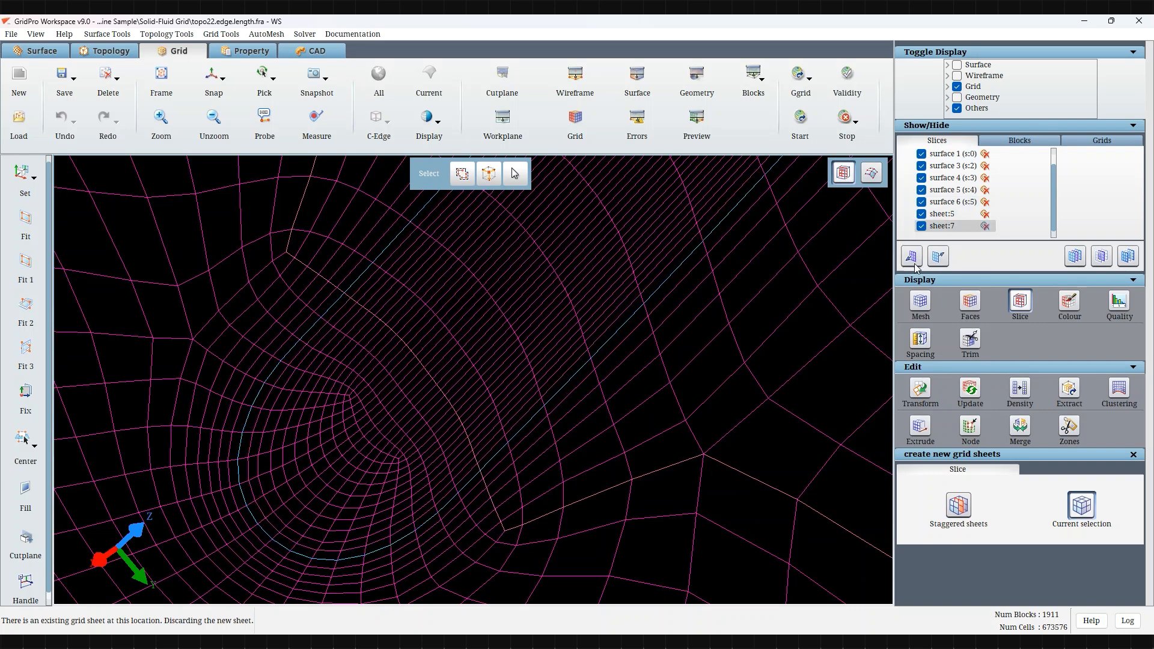
{"action": "left_click", "coordinate": [935, 260]}
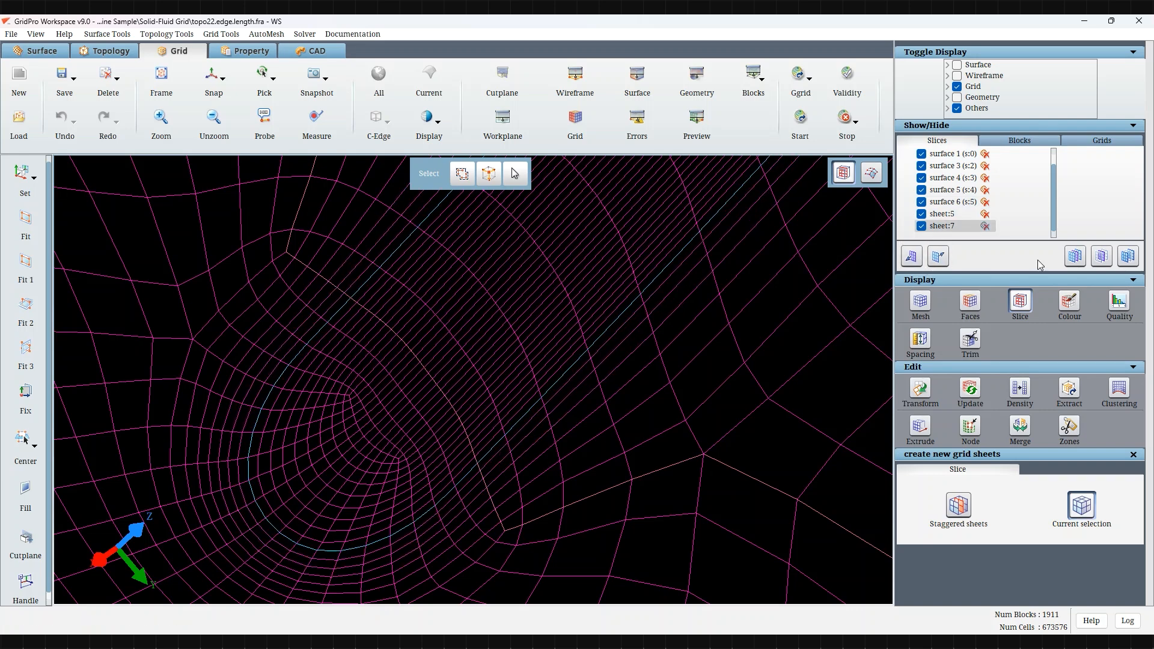
Inspect sheet:7 in isolation, and restore all sheets with sheet:5 deleted.
{"action": "left_click", "coordinate": [1104, 262]}
{"action": "scroll", "coordinate": [471, 376], "scroll_direction": "down", "scroll_amount": 10}
{"action": "scroll", "coordinate": [793, 411], "scroll_direction": "down", "scroll_amount": 2}
{"action": "left_click_drag", "start_coordinate": [515, 535], "coordinate": [795, 394]}
{"action": "left_click", "coordinate": [1076, 262]}
{"action": "left_click", "coordinate": [985, 215]}
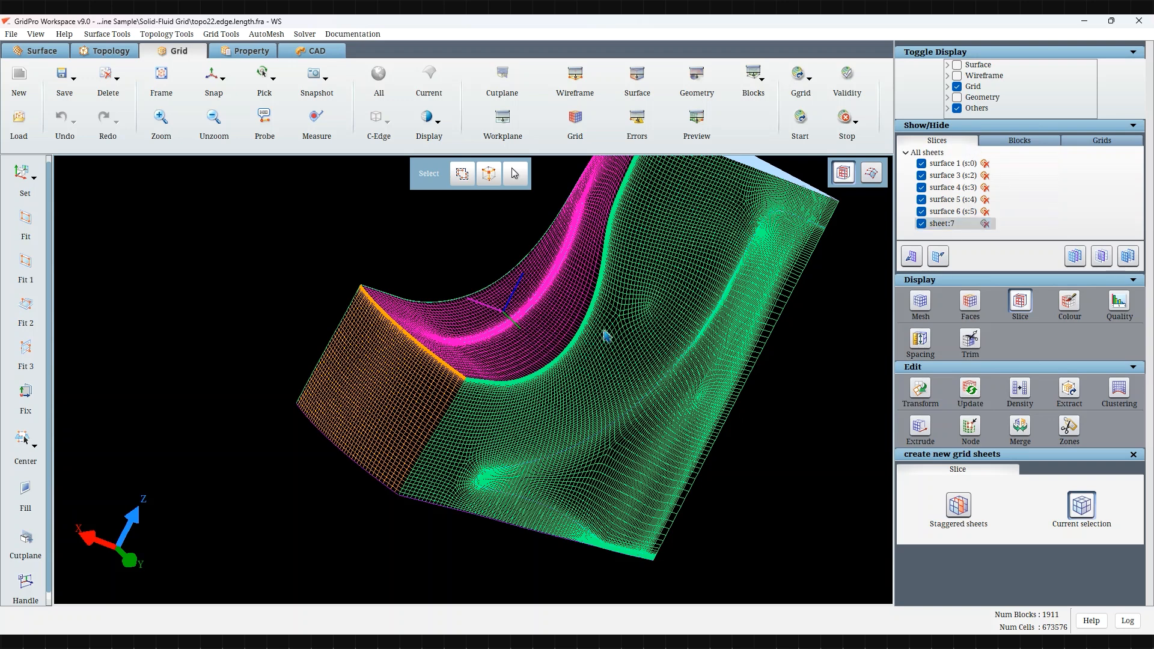
Hide the surface 4 (s:3), surface 1 (s:0) and surface 3 (s:2) slices to expose sheet:7.
{"action": "right_click", "coordinate": [660, 336]}
{"action": "left_click", "coordinate": [680, 432]}
{"action": "left_click_drag", "start_coordinate": [500, 519], "coordinate": [535, 515]}
{"action": "middle_click_drag", "start_coordinate": [495, 335], "coordinate": [461, 382]}
{"action": "right_click", "coordinate": [461, 382]}
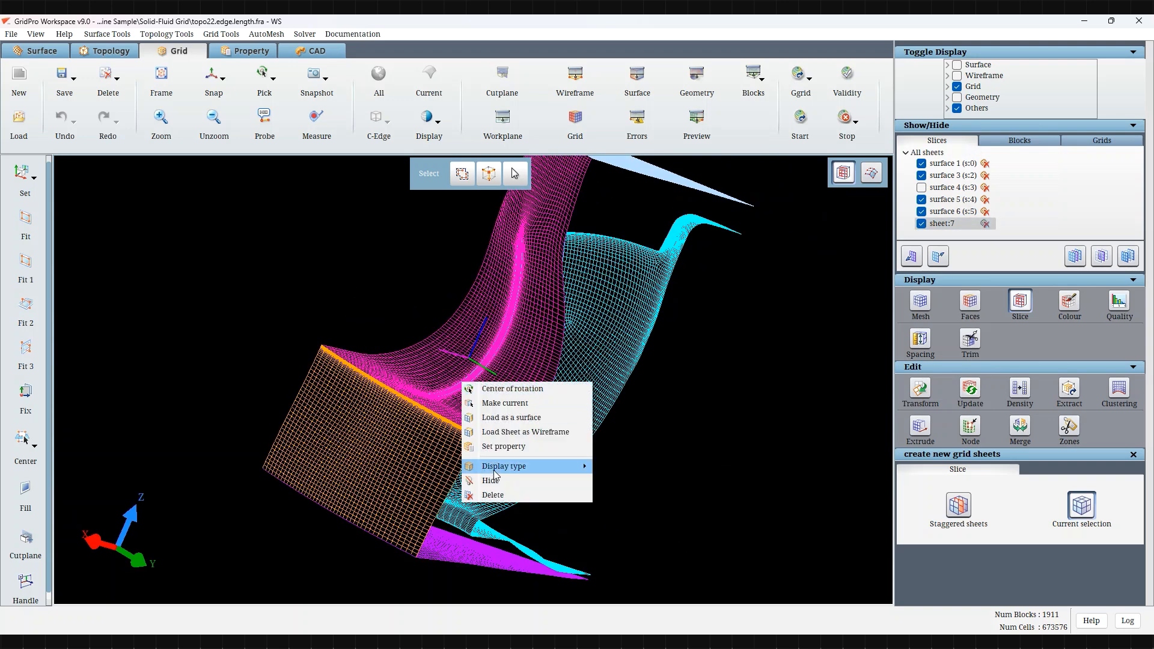
{"action": "left_click", "coordinate": [485, 478]}
{"action": "left_click_drag", "start_coordinate": [353, 342], "coordinate": [534, 577]}
{"action": "middle_click_drag", "start_coordinate": [533, 571], "coordinate": [479, 425]}
{"action": "right_click", "coordinate": [479, 423]}
{"action": "left_click", "coordinate": [505, 522]}
Set the center of rotation on sheet:7 and examine the wrapped grid around the blade and hub.
{"action": "mouse_move", "coordinate": [503, 521]}
{"action": "left_mouse_down"}
{"action": "mouse_move", "coordinate": [376, 502]}
{"action": "mouse_move", "coordinate": [357, 482]}
{"action": "mouse_move", "coordinate": [356, 446]}
{"action": "left_mouse_up"}
{"action": "middle_click_drag", "start_coordinate": [356, 446], "coordinate": [453, 416]}
{"action": "right_click", "coordinate": [455, 394]}
{"action": "left_click", "coordinate": [471, 401]}
{"action": "left_click_drag", "start_coordinate": [471, 401], "coordinate": [263, 405]}
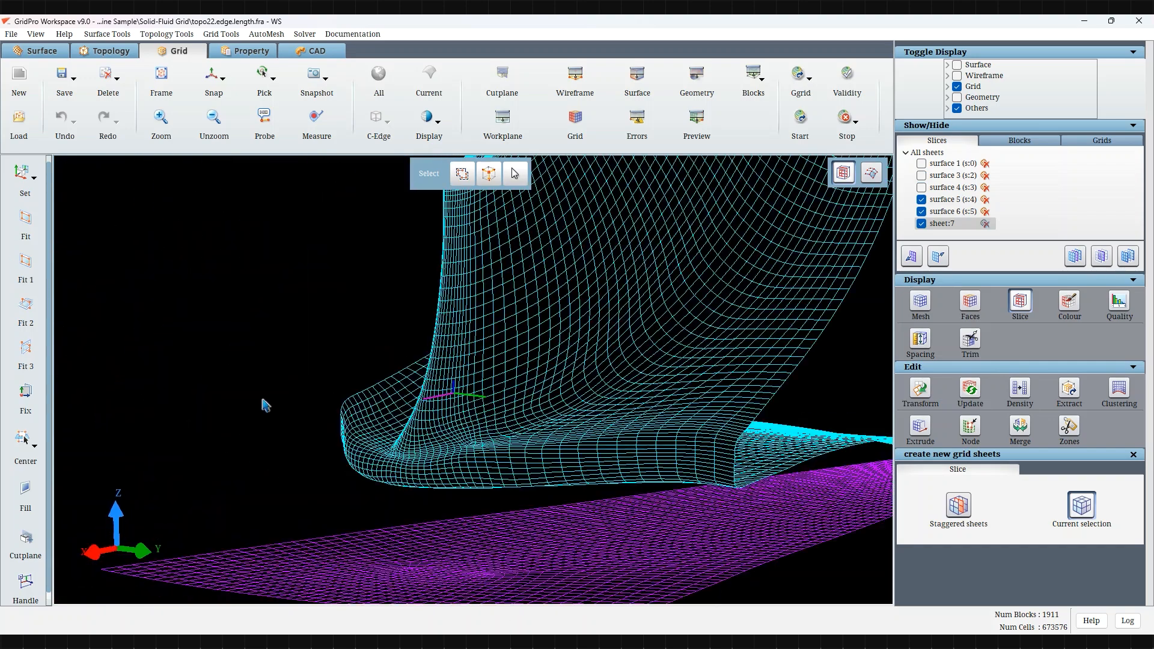
{"action": "mouse_move", "coordinate": [344, 402]}
{"action": "left_mouse_down"}
{"action": "mouse_move", "coordinate": [342, 256]}
{"action": "mouse_move", "coordinate": [484, 311]}
{"action": "mouse_move", "coordinate": [311, 499]}
{"action": "left_mouse_up"}
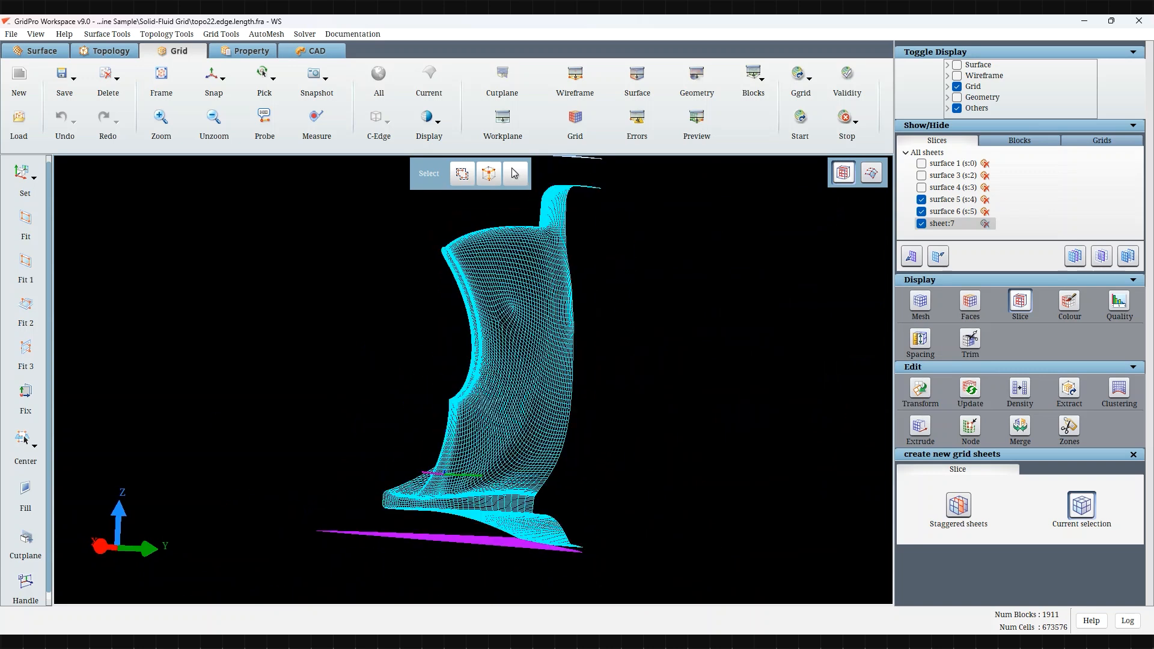
{"action": "left_click_drag", "start_coordinate": [483, 412], "coordinate": [472, 516]}
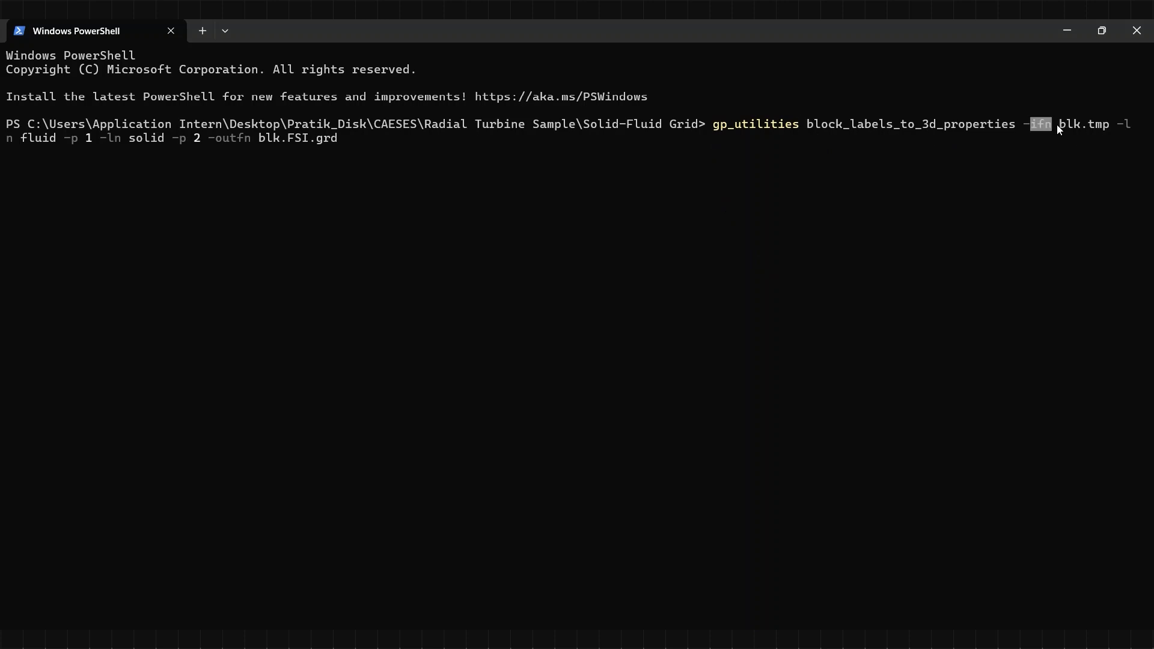
In Windows PowerShell, review the gp_utilities block_labels_to_3d_properties command with input blk.tmp, fluid as property 1, solid as property 2 and output blk.FSI.grd.
{"action": "left_click", "coordinate": [1085, 159]}
{"action": "left_click_drag", "start_coordinate": [49, 143], "coordinate": [59, 142]}
{"action": "left_click", "coordinate": [54, 167]}
{"action": "left_click", "coordinate": [125, 150]}
{"action": "left_click_drag", "start_coordinate": [131, 138], "coordinate": [160, 139]}
{"action": "left_click", "coordinate": [160, 139]}
{"action": "left_click", "coordinate": [346, 168]}
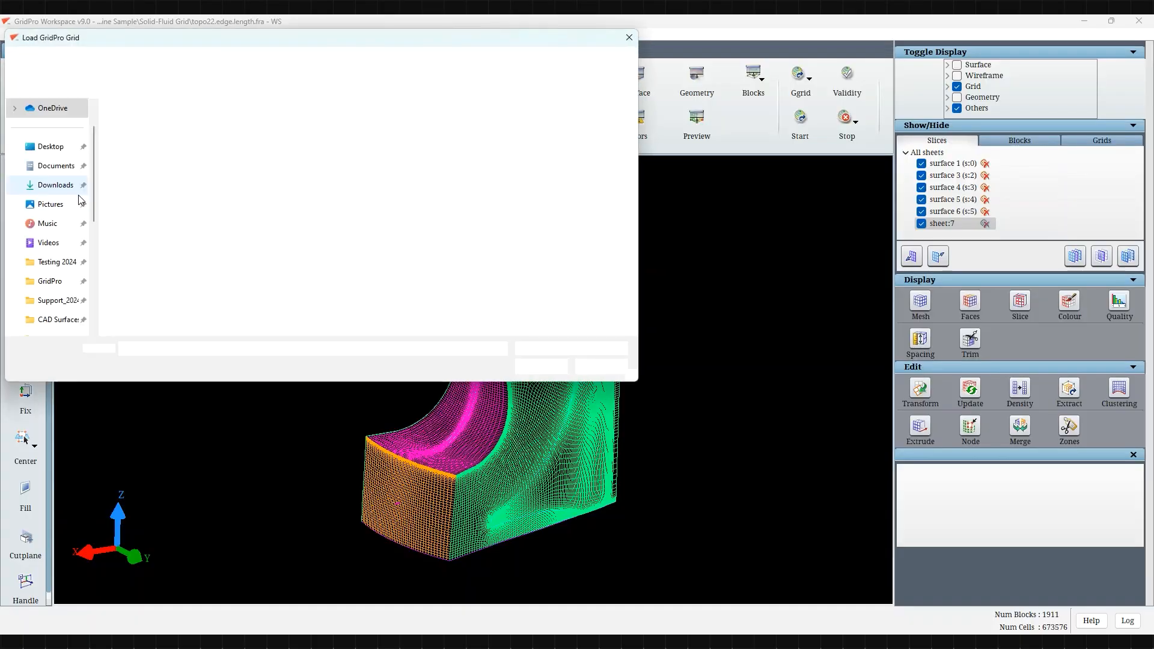
Load the grid file blk.FSI.grd from the Solid-Fluid Grid folder.
{"action": "left_click", "coordinate": [138, 176]}
{"action": "left_click", "coordinate": [143, 160]}
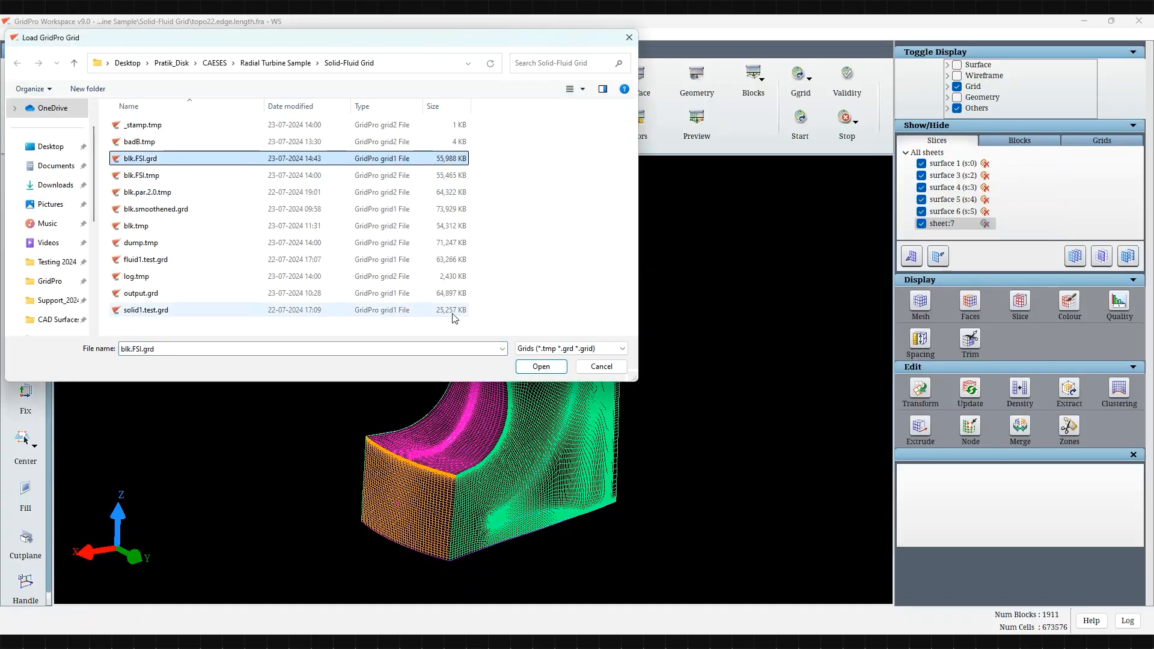
{"action": "left_click", "coordinate": [553, 368]}
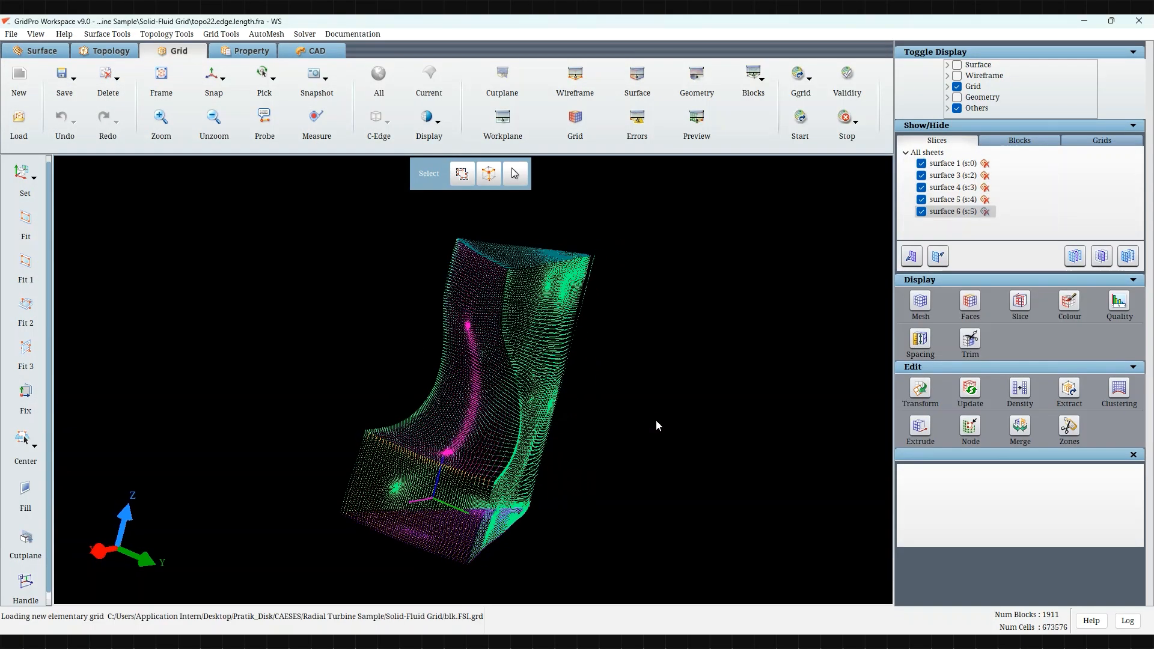
Display the grid's 3D property blocks and hide the Fluid : ws.Fluid (p:1) blocks to inspect the solid region.
{"action": "left_click", "coordinate": [245, 50]}
{"action": "left_click_drag", "start_coordinate": [662, 319], "coordinate": [807, 252]}
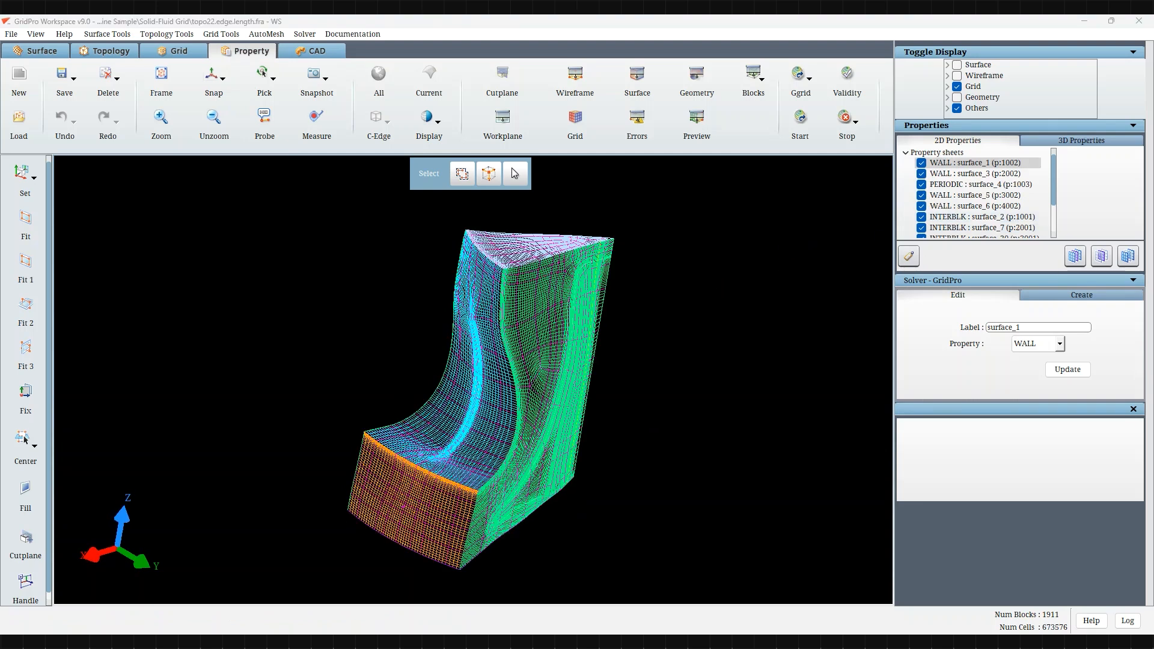
{"action": "left_click", "coordinate": [1068, 141]}
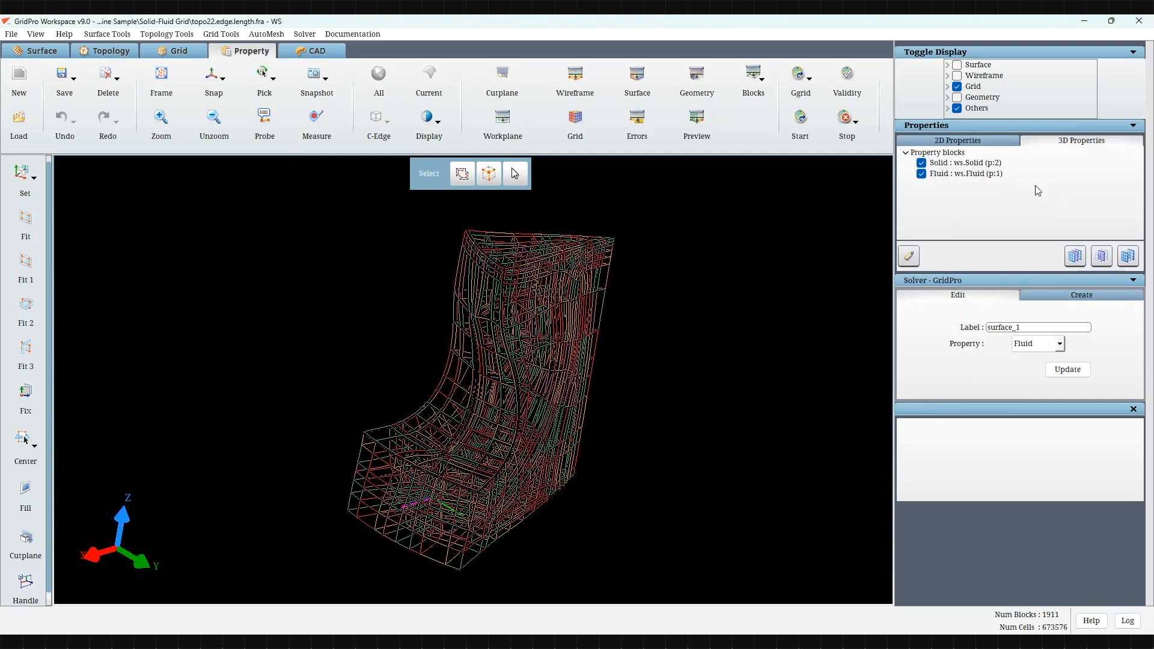
{"action": "left_click", "coordinate": [922, 174]}
{"action": "scroll", "coordinate": [644, 361], "scroll_direction": "up", "scroll_amount": 3}
{"action": "left_click_drag", "start_coordinate": [644, 361], "coordinate": [760, 391]}
{"action": "right_click", "coordinate": [611, 281]}
{"action": "left_click", "coordinate": [638, 284]}
{"action": "mouse_move", "coordinate": [652, 394]}
{"action": "left_mouse_down"}
{"action": "mouse_move", "coordinate": [677, 420]}
{"action": "mouse_move", "coordinate": [715, 398]}
{"action": "mouse_move", "coordinate": [663, 392]}
{"action": "mouse_move", "coordinate": [685, 378]}
{"action": "left_mouse_up"}
Isolate the Fluid : ws.Fluid (p:1) blocks and snap the view to face the XZ plane.
{"action": "left_click", "coordinate": [921, 174]}
{"action": "left_click", "coordinate": [922, 163]}
{"action": "left_click", "coordinate": [203, 83]}
Compare the solid and fluid property blocks in turn, and leave only Solid : ws.Solid (p:2) displayed.
{"action": "left_click", "coordinate": [922, 163]}
{"action": "left_click", "coordinate": [922, 173]}
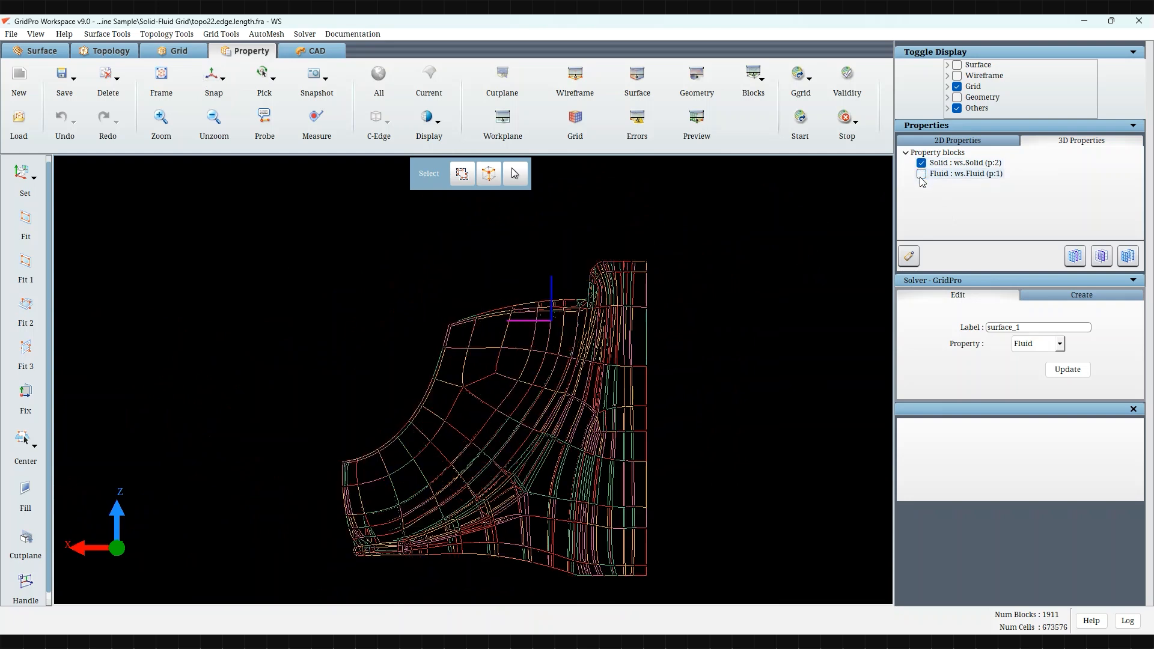
{"action": "left_click", "coordinate": [921, 174]}
{"action": "left_click", "coordinate": [922, 163]}
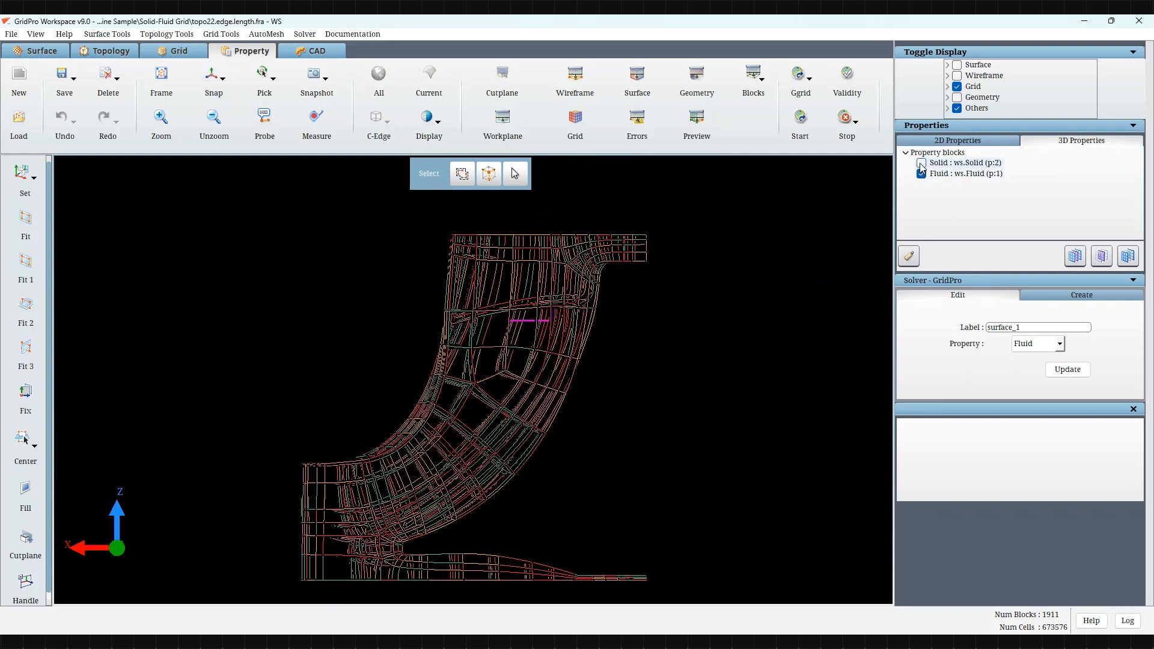
{"action": "left_click", "coordinate": [921, 163]}
{"action": "left_click", "coordinate": [922, 173]}
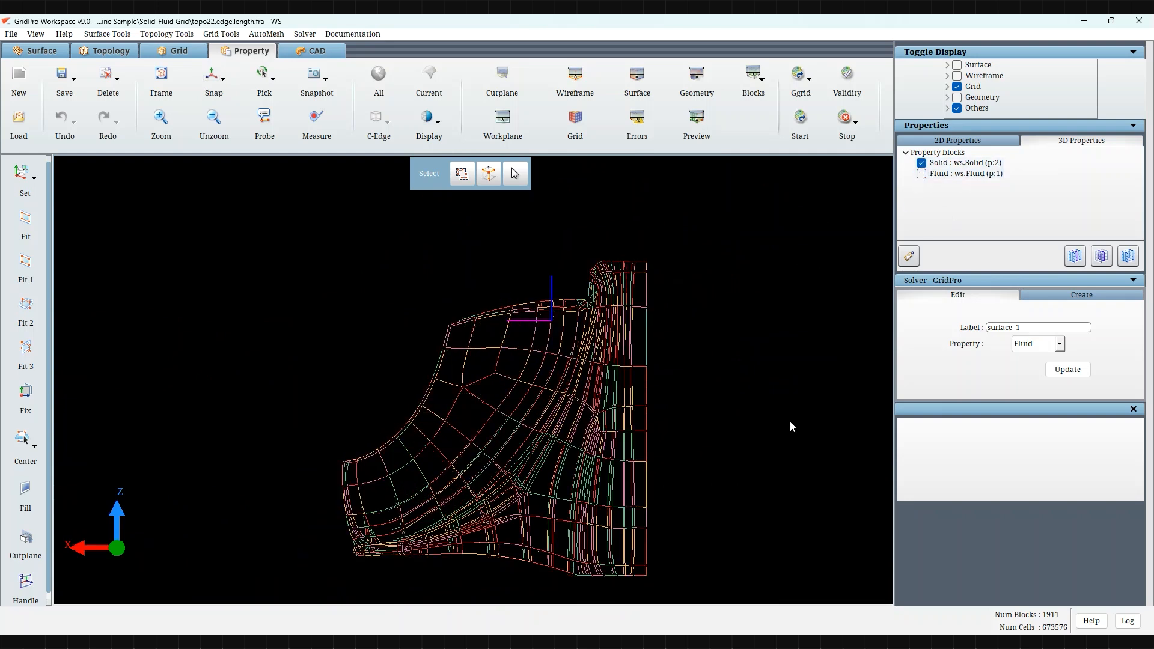
{"action": "left_click", "coordinate": [922, 174]}
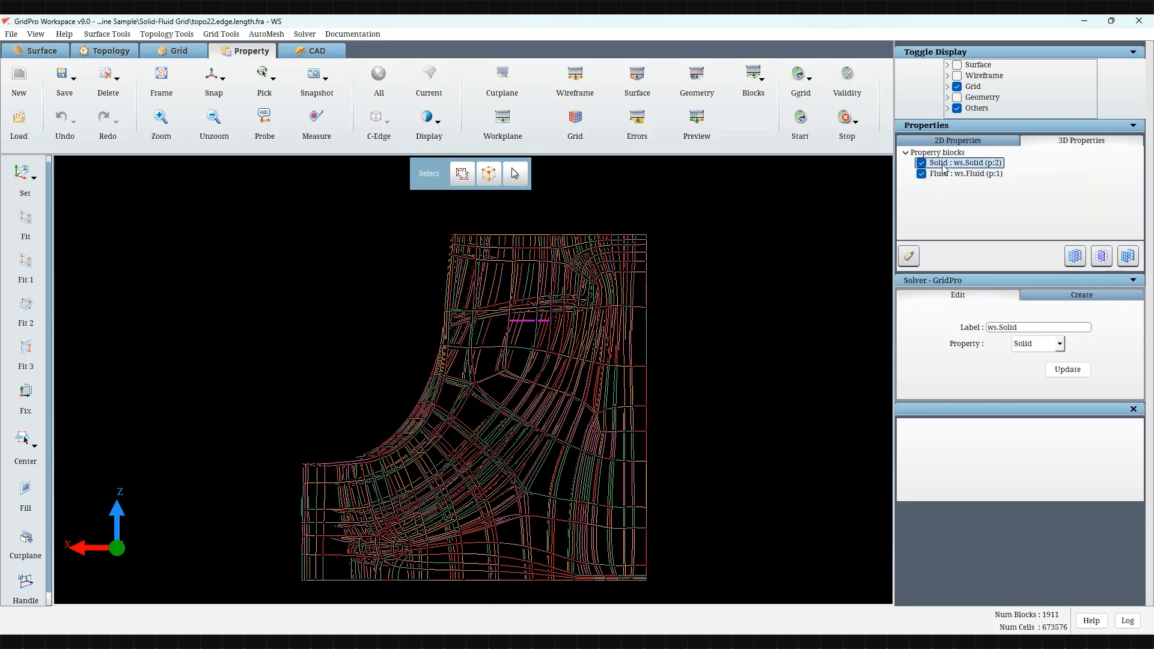
{"action": "left_click", "coordinate": [921, 174]}
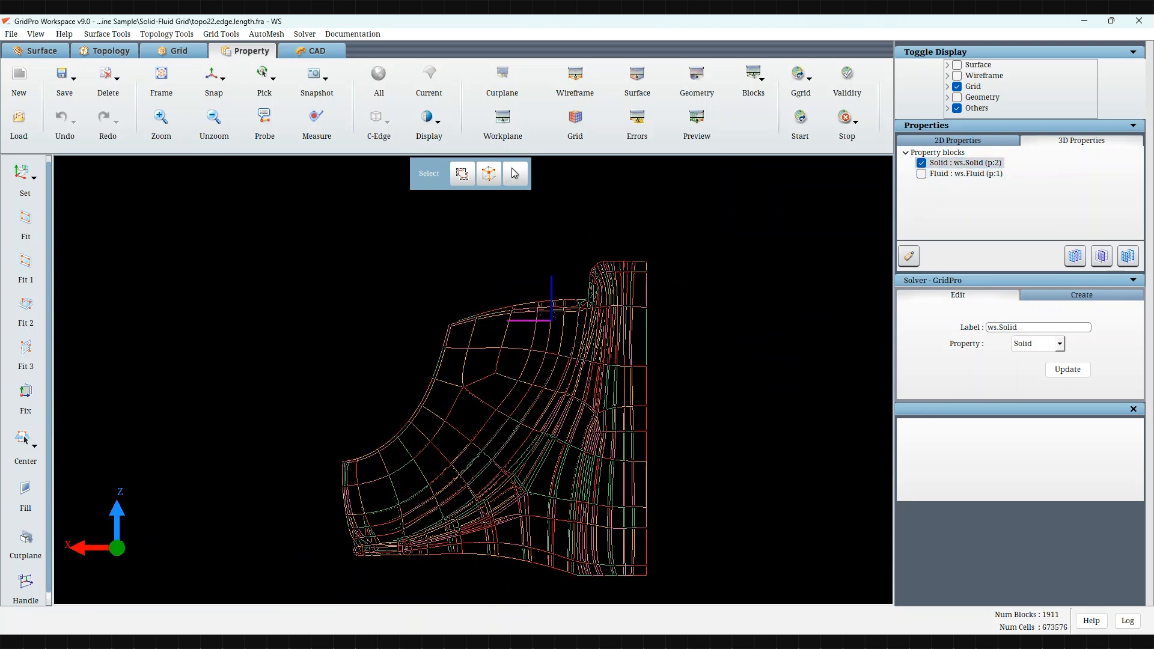
Isolate sheet:61 among the grid slices, snap the view to it and examine the blade cross-section grid.
{"action": "left_click", "coordinate": [173, 51]}
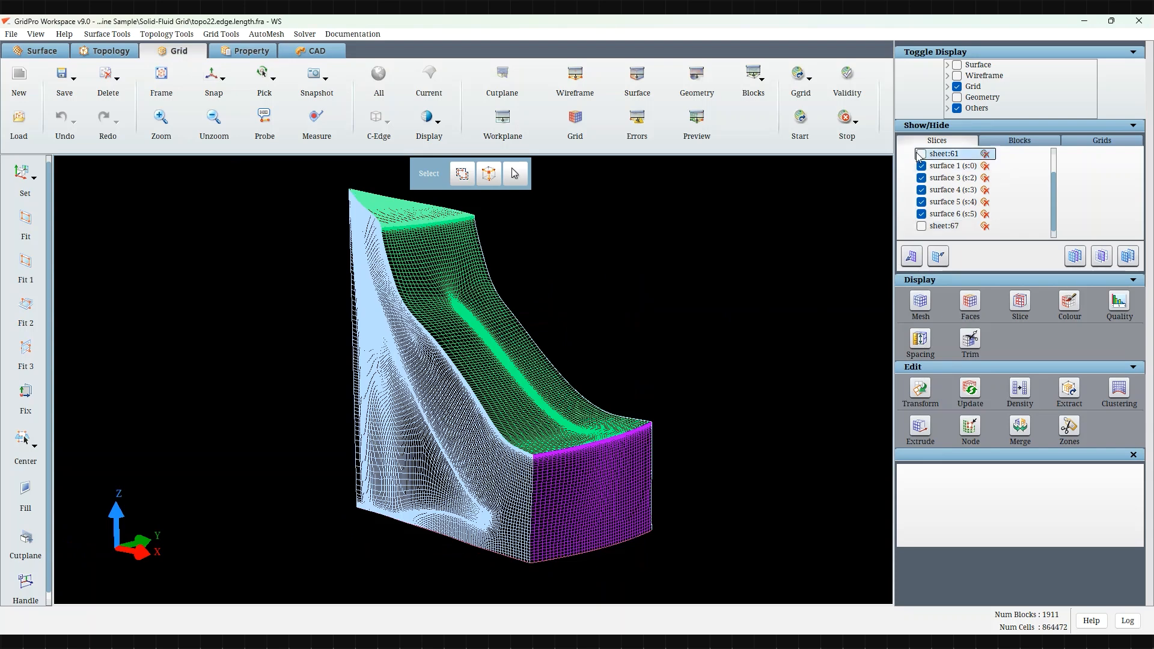
{"action": "left_click", "coordinate": [1101, 260]}
{"action": "left_click", "coordinate": [213, 75]}
{"action": "scroll", "coordinate": [469, 384], "scroll_direction": "up", "scroll_amount": 5}
{"action": "left_click_drag", "start_coordinate": [475, 415], "coordinate": [443, 360]}
{"action": "scroll", "coordinate": [485, 394], "scroll_direction": "up", "scroll_amount": 5}
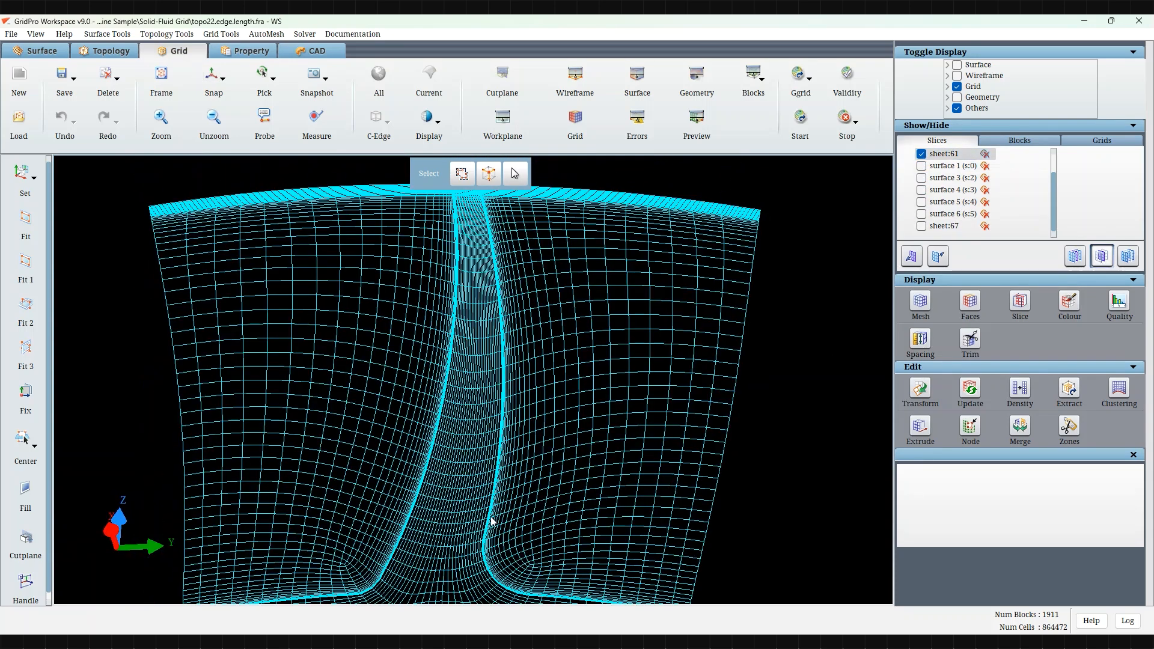
{"action": "scroll", "coordinate": [479, 424], "scroll_direction": "up", "scroll_amount": 3}
Show sheet:67 together with sheet:61 and examine where the two sheets intersect at the blade.
{"action": "left_click", "coordinate": [921, 226]}
{"action": "left_click_drag", "start_coordinate": [631, 408], "coordinate": [497, 432]}
{"action": "scroll", "coordinate": [309, 427], "scroll_direction": "down", "scroll_amount": 4}
{"action": "left_click_drag", "start_coordinate": [697, 388], "coordinate": [482, 482]}
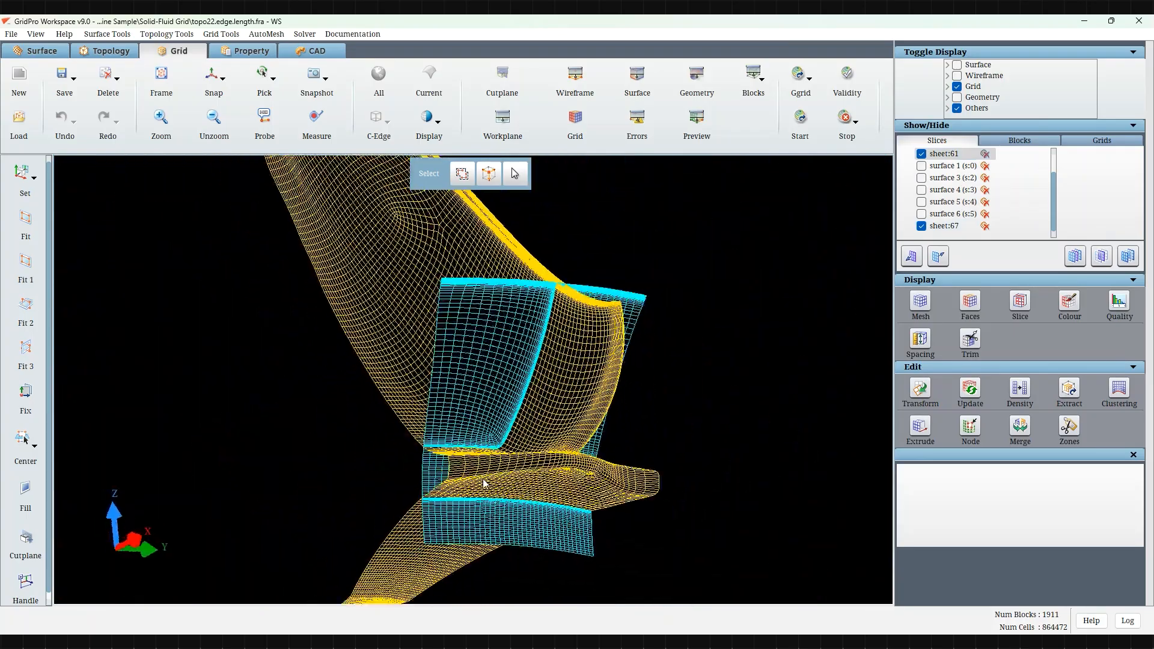
{"action": "scroll", "coordinate": [671, 472], "scroll_direction": "up", "scroll_amount": 5}
Hide sheet:67 and set the center of rotation on sheet:61 near the blade root for a closer look.
{"action": "left_click", "coordinate": [921, 226]}
{"action": "left_click_drag", "start_coordinate": [697, 341], "coordinate": [525, 407]}
{"action": "right_click", "coordinate": [525, 407]}
{"action": "left_click", "coordinate": [541, 401]}
{"action": "scroll", "coordinate": [488, 395], "scroll_direction": "up", "scroll_amount": 3}
{"action": "scroll", "coordinate": [573, 340], "scroll_direction": "down", "scroll_amount": 4}
{"action": "middle_click_drag", "start_coordinate": [523, 344], "coordinate": [523, 427]}
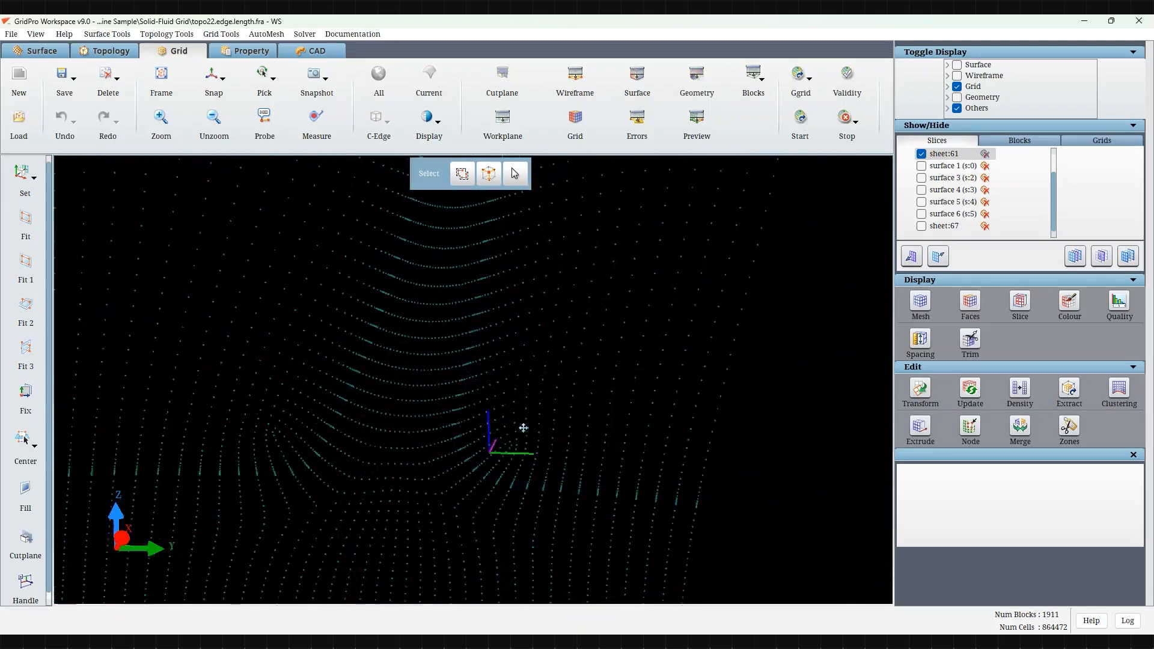
Show sheet:67 again and inspect the grid clustering along the blade and tip from several angles.
{"action": "left_click", "coordinate": [921, 226]}
{"action": "scroll", "coordinate": [445, 361], "scroll_direction": "down", "scroll_amount": 4}
{"action": "left_click_drag", "start_coordinate": [444, 360], "coordinate": [381, 363]}
{"action": "middle_click_drag", "start_coordinate": [480, 345], "coordinate": [437, 406]}
{"action": "scroll", "coordinate": [436, 407], "scroll_direction": "up", "scroll_amount": 4}
{"action": "left_click_drag", "start_coordinate": [385, 366], "coordinate": [264, 372]}
{"action": "middle_click_drag", "start_coordinate": [264, 372], "coordinate": [245, 484]}
{"action": "scroll", "coordinate": [276, 479], "scroll_direction": "up", "scroll_amount": 3}
{"action": "scroll", "coordinate": [859, 300], "scroll_direction": "down", "scroll_amount": 3}
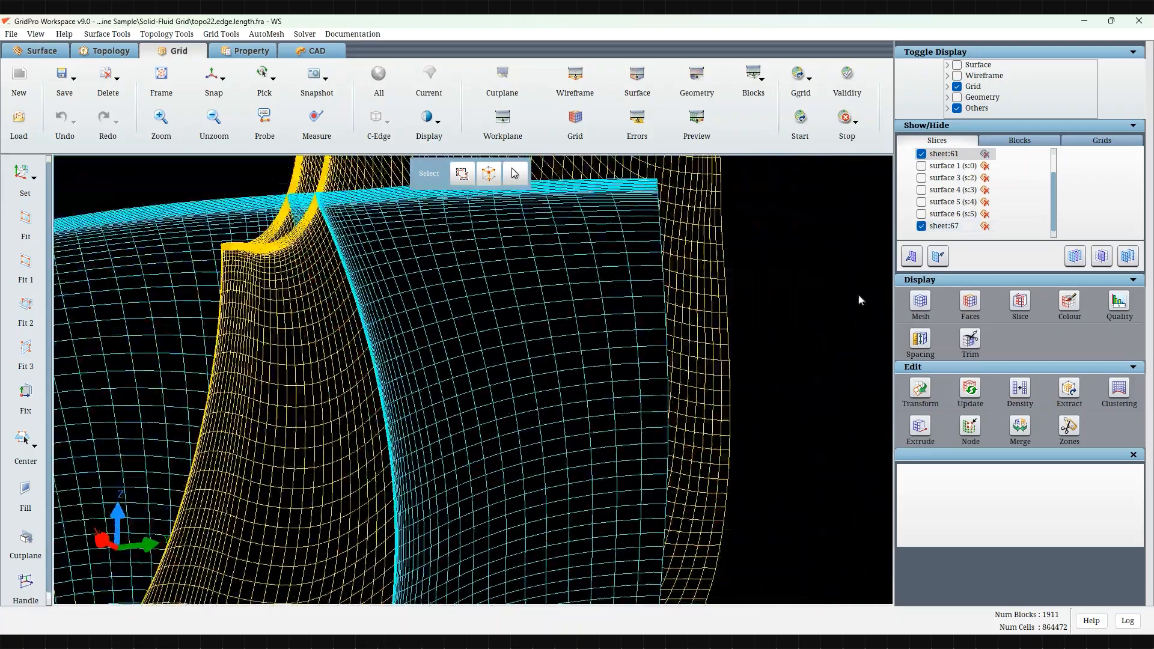
Display all slices and hide surface 1 (s:0) to view the two sheets inside the surrounding grid.
{"action": "left_click", "coordinate": [1076, 260]}
{"action": "scroll", "coordinate": [443, 417], "scroll_direction": "down", "scroll_amount": 5}
{"action": "left_click_drag", "start_coordinate": [443, 417], "coordinate": [414, 527]}
{"action": "right_click", "coordinate": [376, 321]}
{"action": "left_click", "coordinate": [417, 422]}
{"action": "left_click_drag", "start_coordinate": [385, 445], "coordinate": [275, 506]}
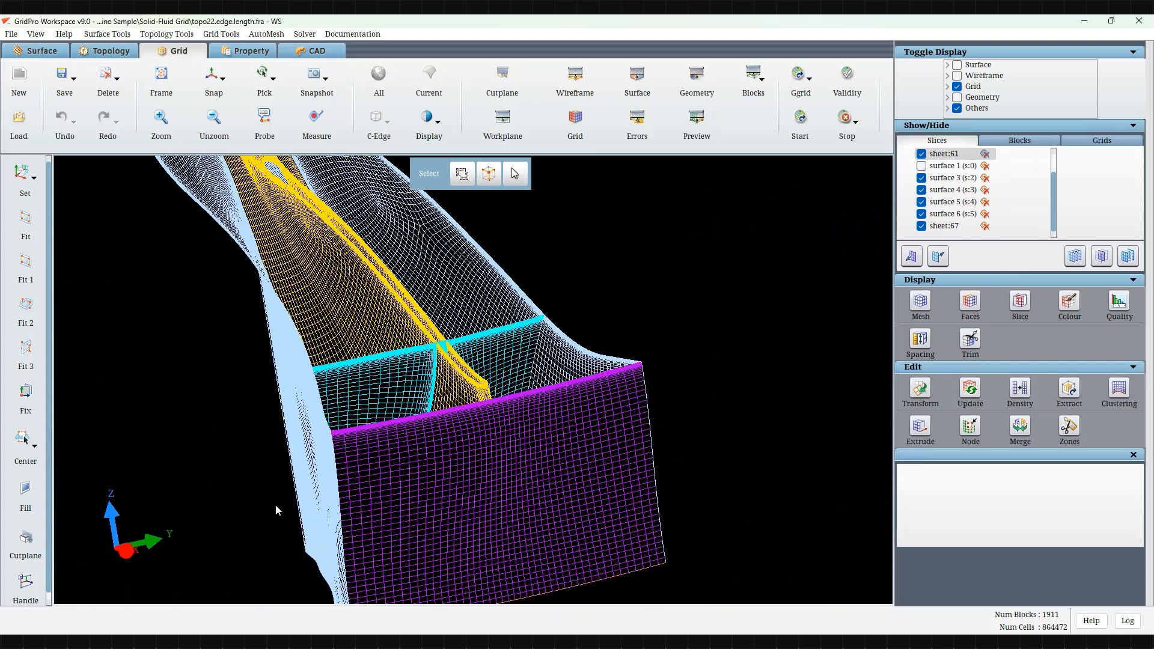
Save the displayed solid blocks as the trimmed grid blk.solid.tmp in the GridFiles folder, replacing the existing file.
{"action": "left_click", "coordinate": [244, 51]}
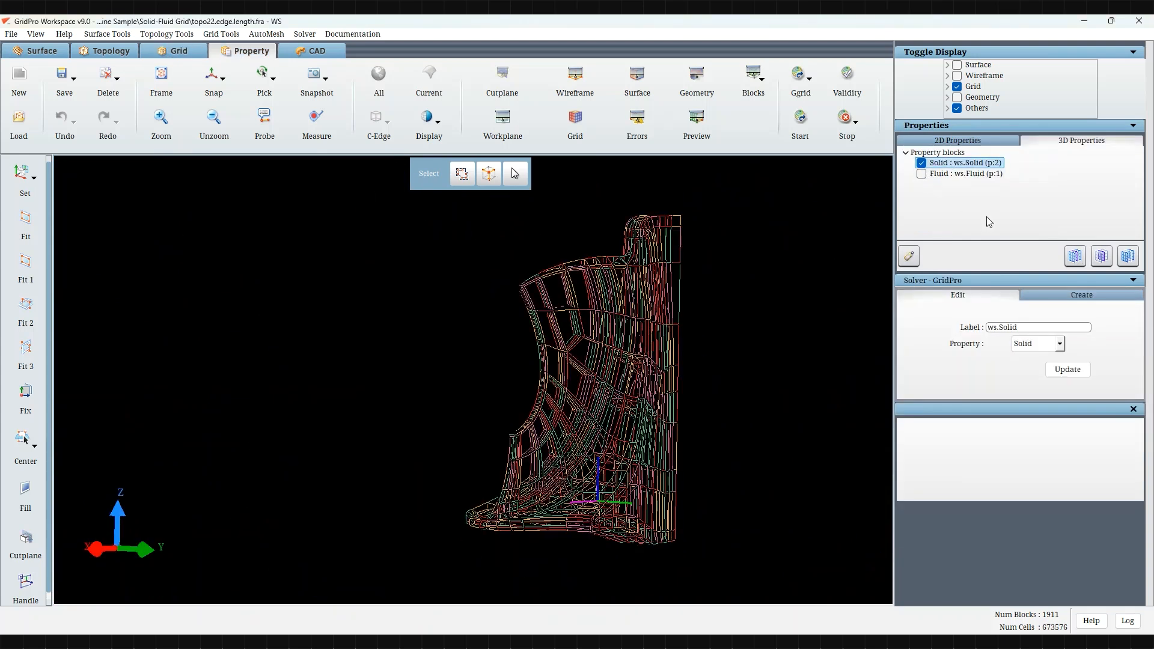
{"action": "left_click", "coordinate": [74, 79]}
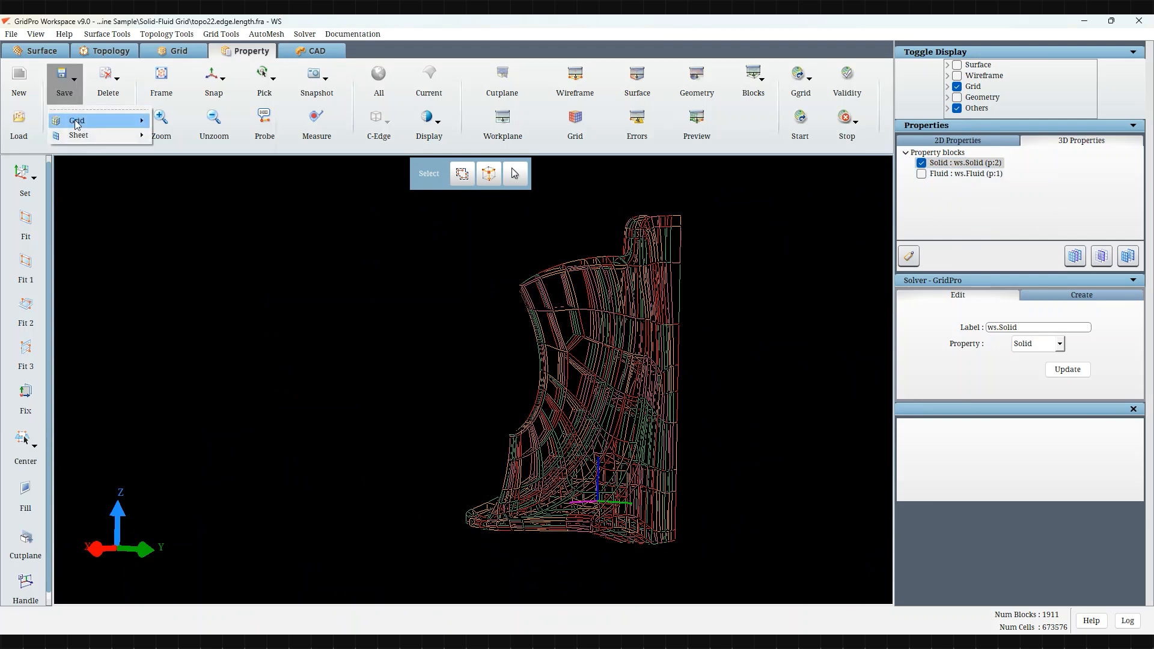
{"action": "mouse_move", "coordinate": [77, 123]}
{"action": "left_click", "coordinate": [178, 146]}
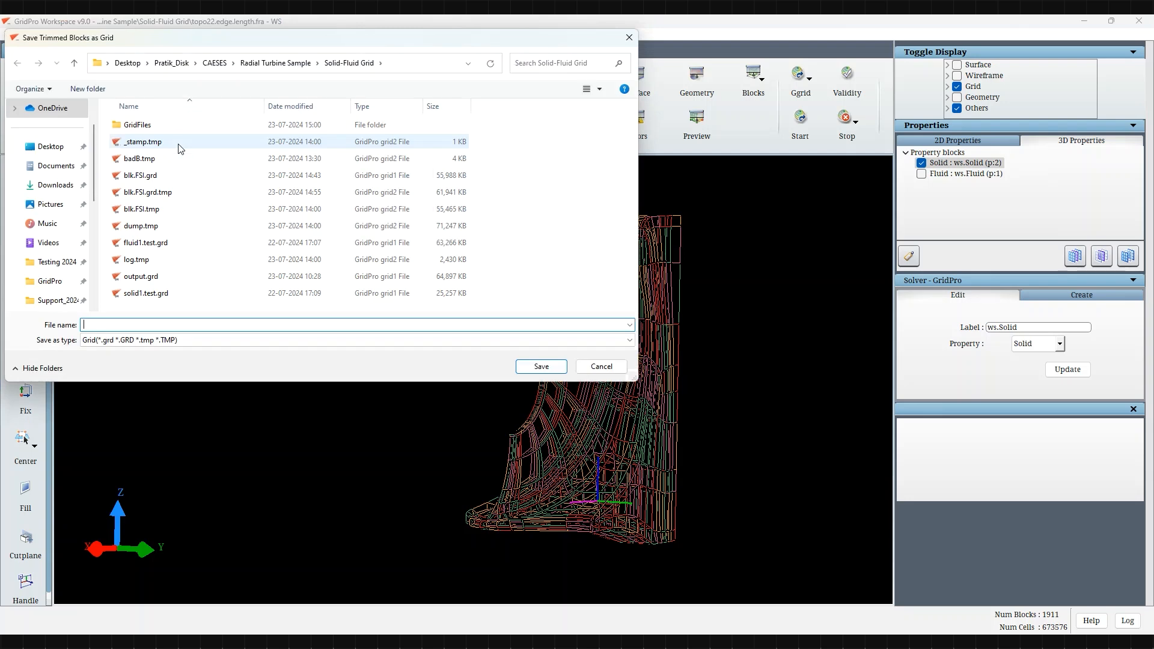
{"action": "double_click", "coordinate": [142, 124]}
{"action": "left_click", "coordinate": [149, 131]}
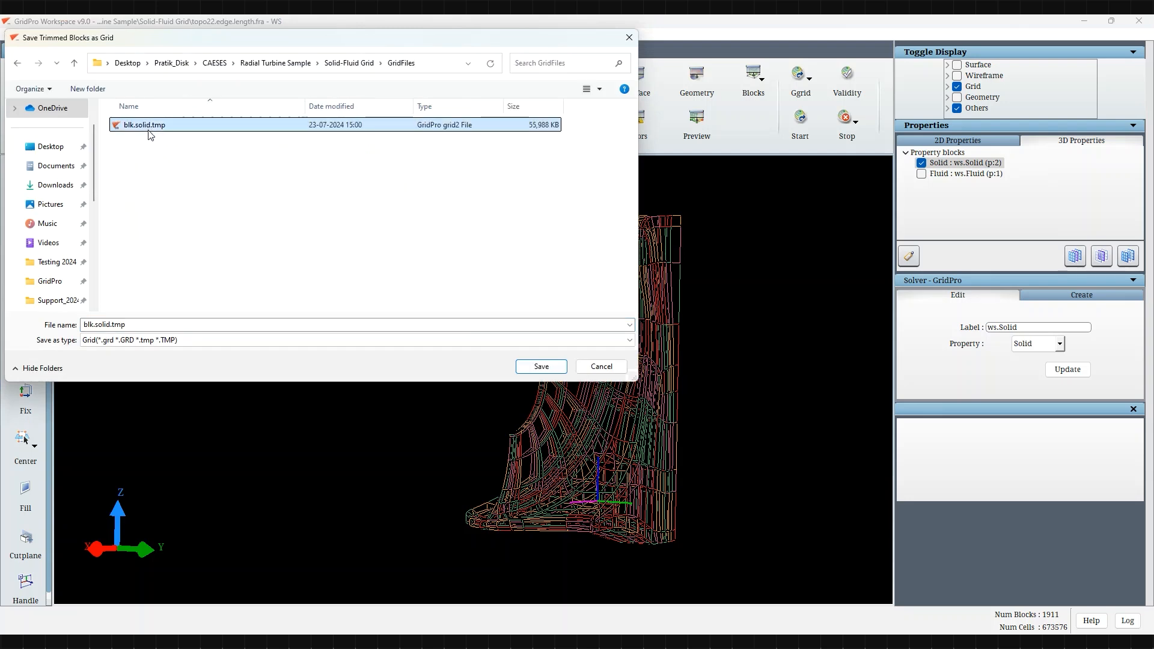
{"action": "left_click", "coordinate": [539, 366]}
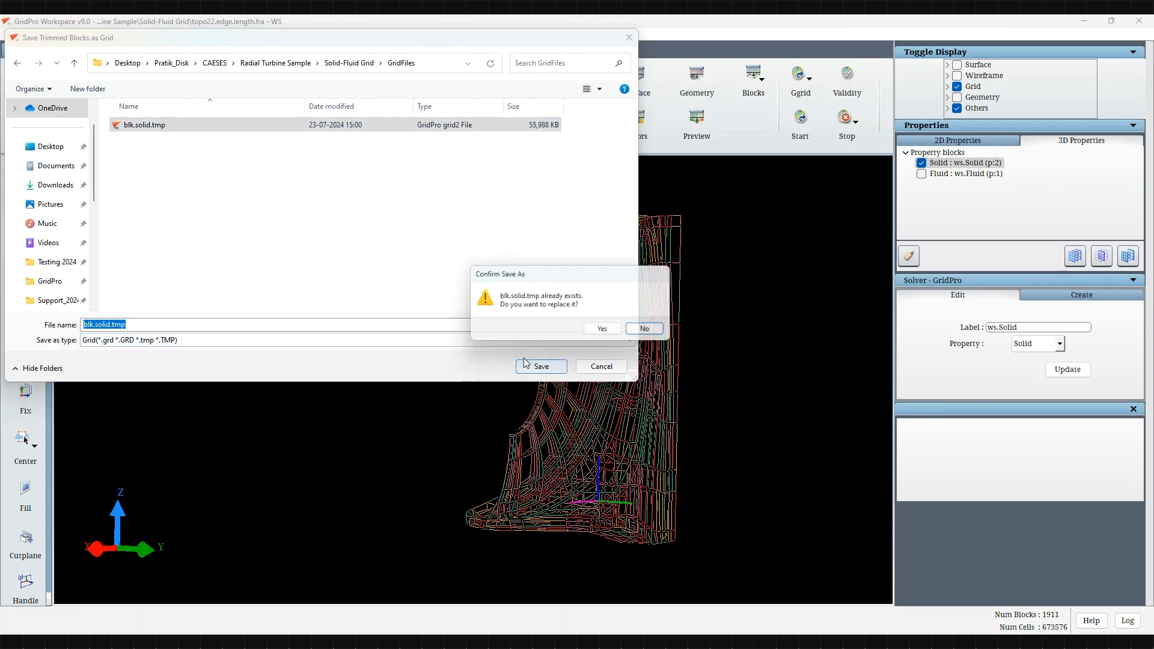
{"action": "left_click", "coordinate": [605, 331]}
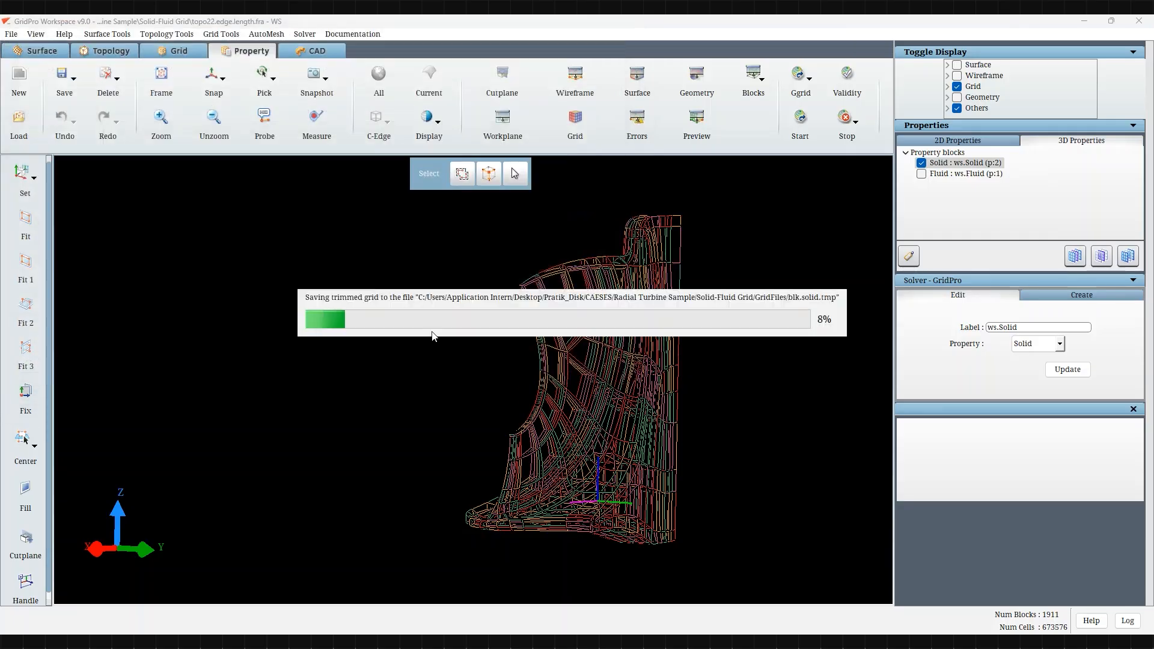
Display only the Fluid : ws.Fluid (p:1) blocks and save them as the trimmed grid blk.fluid.tmp in the GridFiles folder.
{"action": "left_click", "coordinate": [921, 174]}
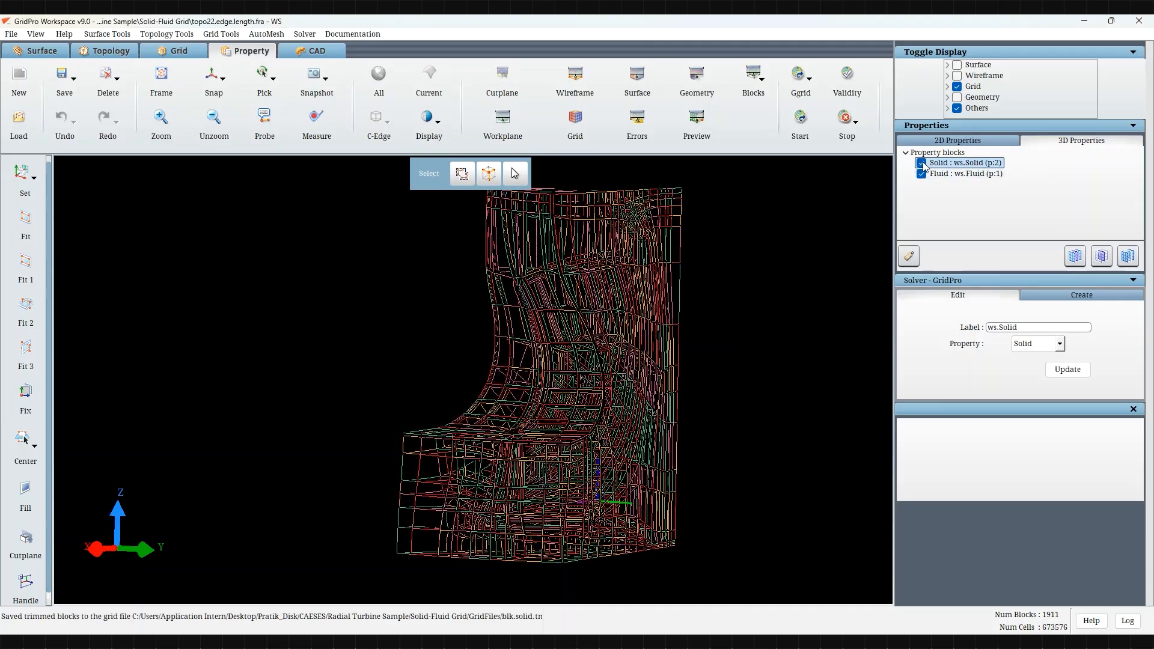
{"action": "mouse_move", "coordinate": [107, 120]}
{"action": "left_click", "coordinate": [152, 134]}
{"action": "left_click", "coordinate": [151, 131]}
{"action": "left_click", "coordinate": [112, 325]}
{"action": "left_click", "coordinate": [112, 325]}
{"action": "key", "text": "BackSpace"}
{"action": "key", "text": "BackSpace"}
{"action": "key", "text": "BackSpace"}
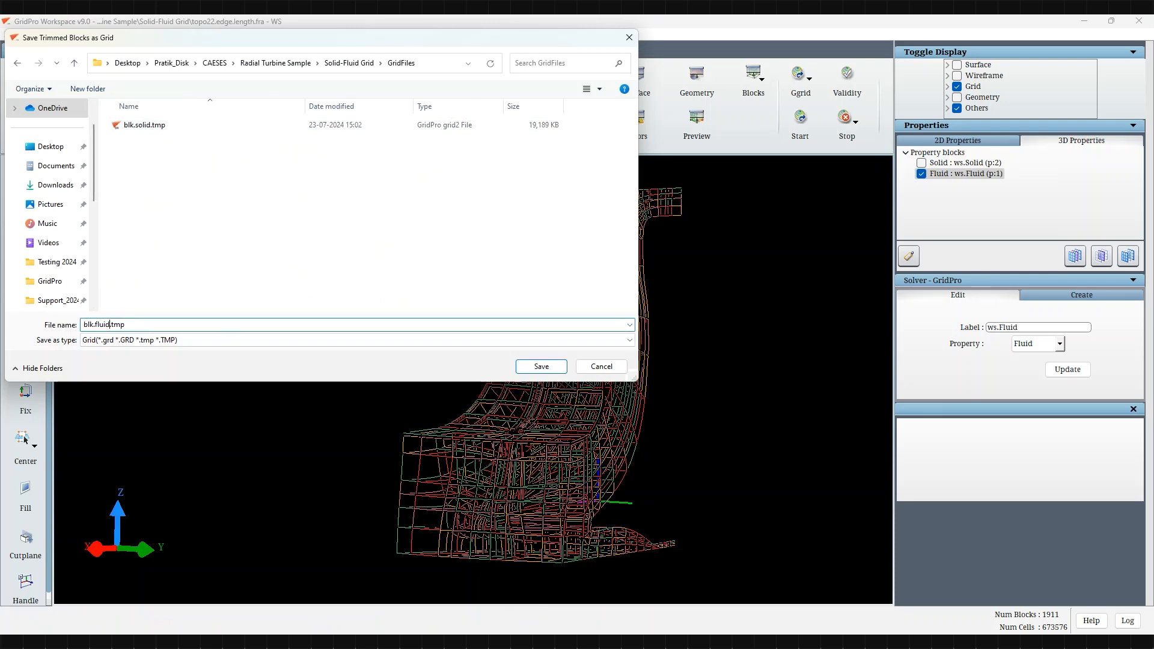
{"action": "left_click", "coordinate": [542, 370]}
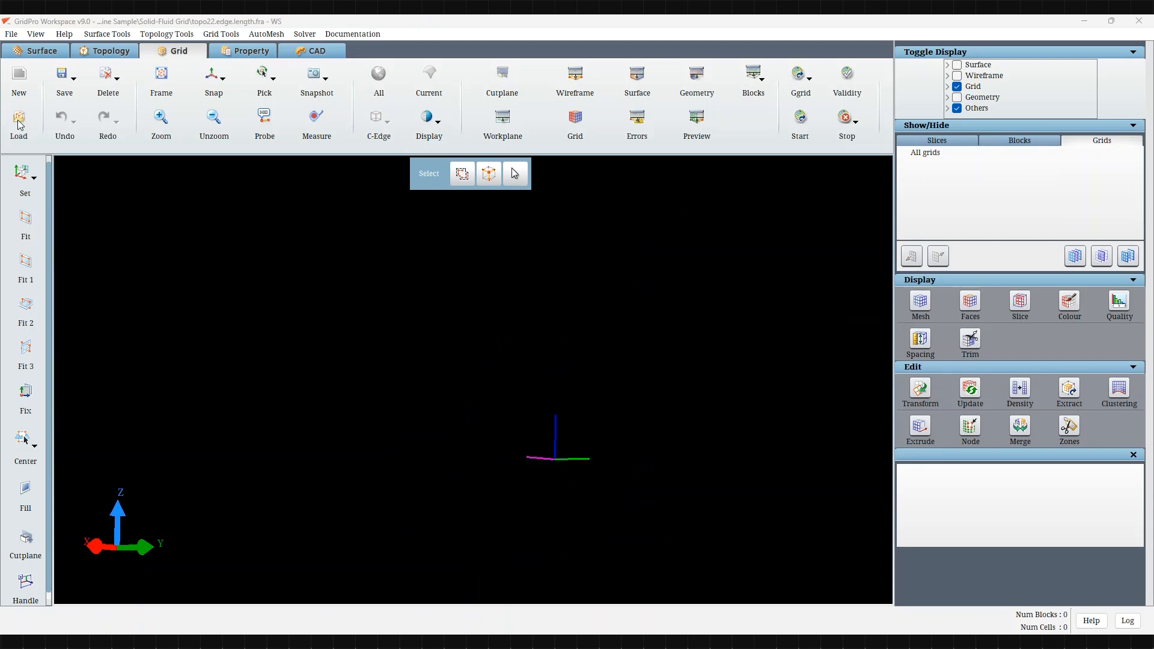
Load the saved blk.fluid.tmp and blk.solid.tmp grids from the GridFiles folder.
{"action": "left_click", "coordinate": [19, 125]}
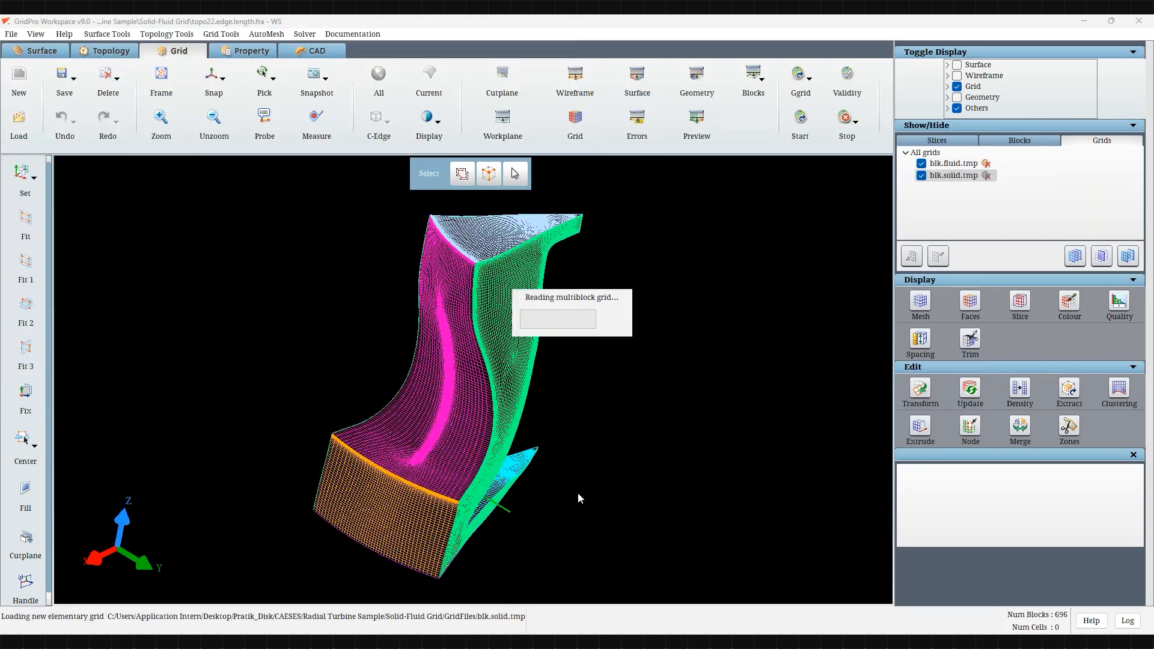
{"action": "left_click_drag", "start_coordinate": [599, 496], "coordinate": [241, 373]}
{"action": "scroll", "coordinate": [240, 336], "scroll_direction": "up", "scroll_amount": 4}
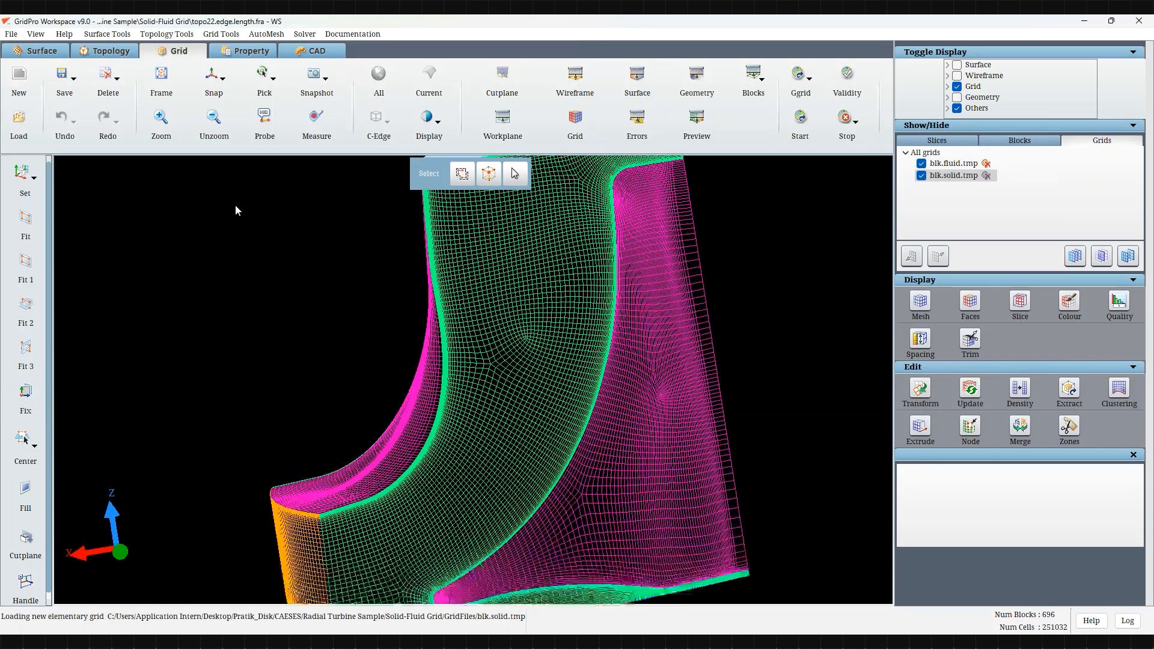
Examine the combined fluid and solid grids up close around the blade from several angles.
{"action": "left_click", "coordinate": [212, 78]}
{"action": "scroll", "coordinate": [473, 435], "scroll_direction": "up", "scroll_amount": 5}
{"action": "middle_click_drag", "start_coordinate": [434, 434], "coordinate": [456, 534]}
{"action": "right_click", "coordinate": [443, 402]}
{"action": "left_click", "coordinate": [470, 497]}
{"action": "left_click_drag", "start_coordinate": [470, 497], "coordinate": [430, 526]}
{"action": "left_click", "coordinate": [213, 78]}
{"action": "scroll", "coordinate": [361, 348], "scroll_direction": "up", "scroll_amount": 4}
{"action": "middle_click_drag", "start_coordinate": [361, 348], "coordinate": [733, 409]}
Hide blk.fluid.tmp and create a slice sheet across the blade of blk.solid.tmp.
{"action": "left_click", "coordinate": [922, 164]}
{"action": "left_click", "coordinate": [1019, 302]}
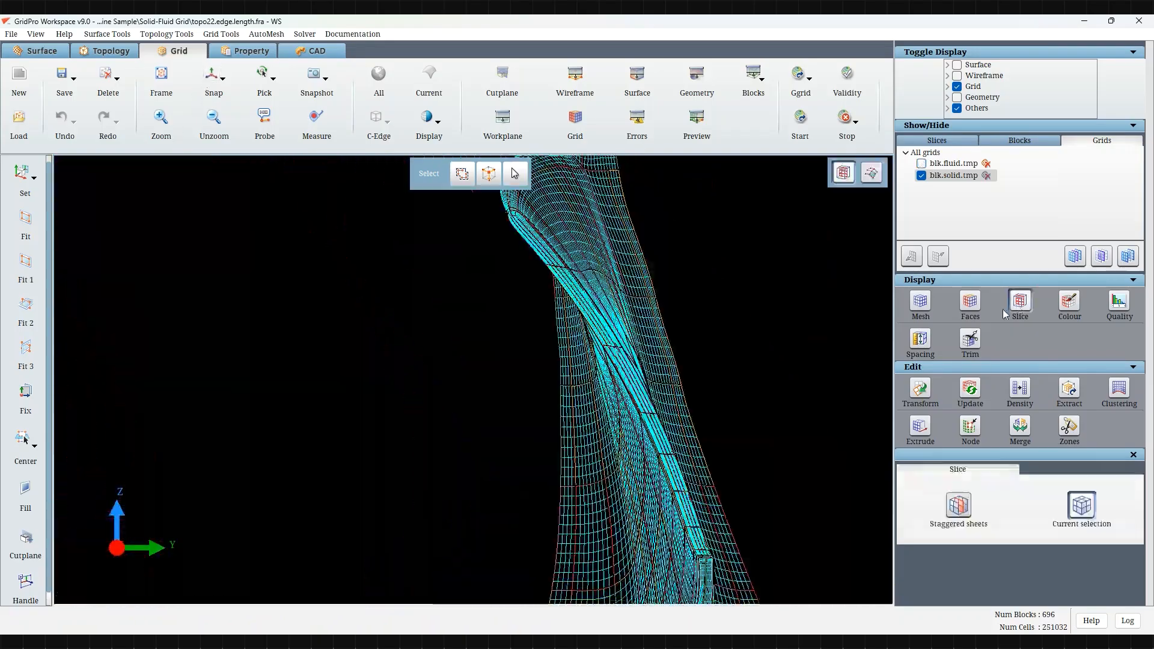
{"action": "left_click", "coordinate": [649, 434]}
{"action": "left_click_drag", "start_coordinate": [649, 434], "coordinate": [674, 421]}
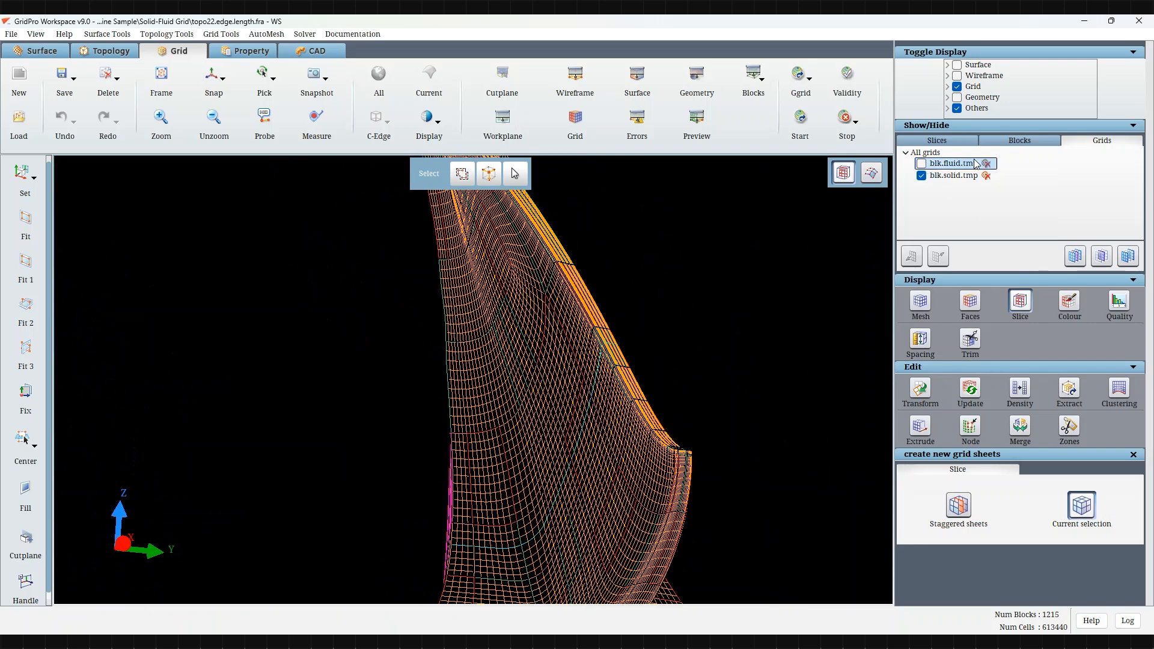
{"action": "left_click", "coordinate": [937, 141]}
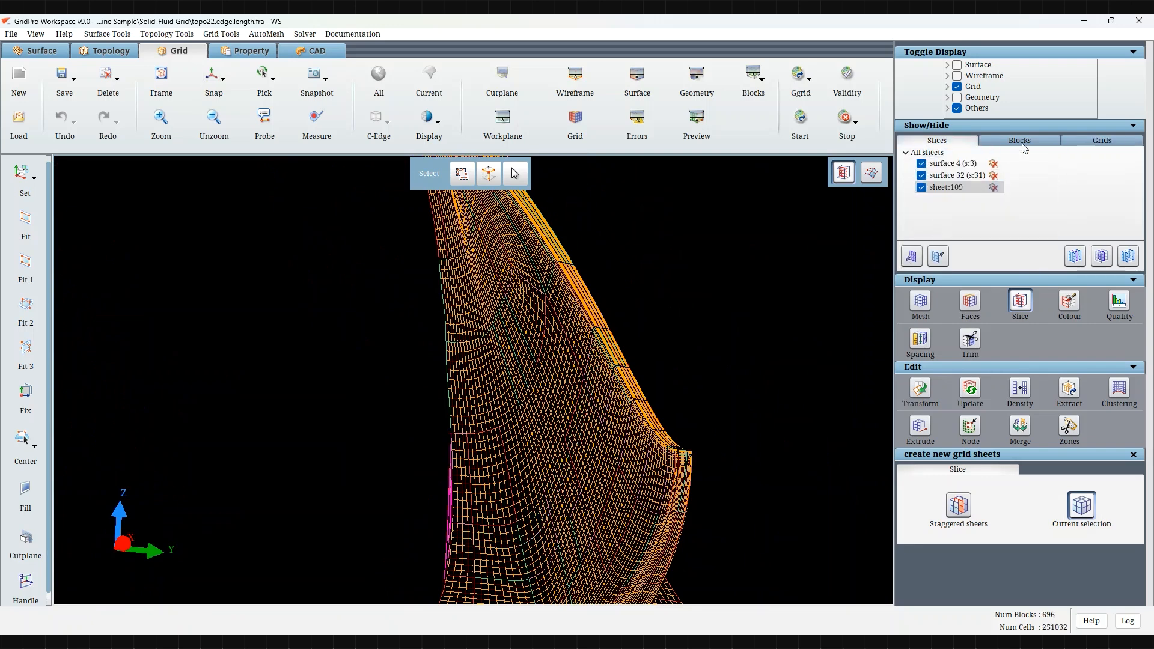
Show blk.fluid.tmp again and create a matching crosswise slice sheet through the fluid grid beside the blade.
{"action": "left_click", "coordinate": [1101, 140]}
{"action": "left_click", "coordinate": [922, 163]}
{"action": "left_click", "coordinate": [1015, 305]}
{"action": "left_click_drag", "start_coordinate": [592, 471], "coordinate": [673, 466]}
{"action": "left_click", "coordinate": [922, 176]}
{"action": "left_click_drag", "start_coordinate": [361, 528], "coordinate": [502, 472]}
{"action": "scroll", "coordinate": [605, 442], "scroll_direction": "up", "scroll_amount": 5}
{"action": "left_click", "coordinate": [605, 450]}
{"action": "left_click_drag", "start_coordinate": [785, 461], "coordinate": [725, 462]}
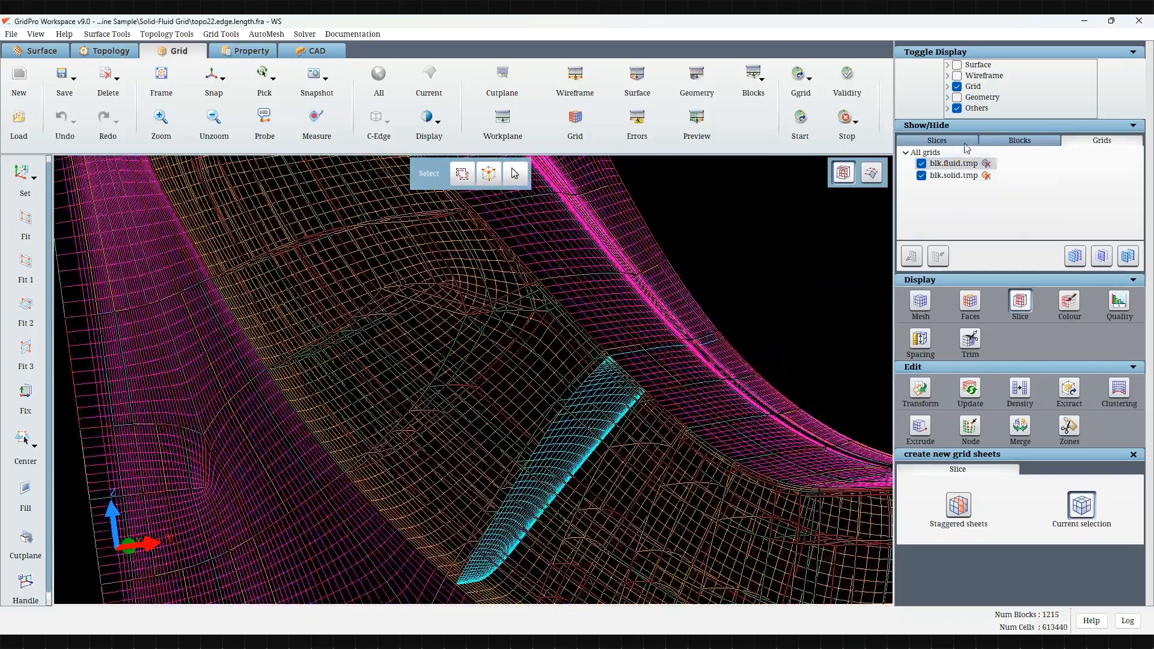
Display only the new crosswise sheet of blk.fluid.tmp, hiding its other slices and its block display.
{"action": "left_click", "coordinate": [964, 143]}
{"action": "left_click", "coordinate": [915, 254]}
{"action": "double_click", "coordinate": [936, 255]}
{"action": "left_click", "coordinate": [1101, 262]}
{"action": "left_click_drag", "start_coordinate": [782, 414], "coordinate": [637, 391]}
{"action": "left_click", "coordinate": [1012, 143]}
{"action": "left_click", "coordinate": [922, 163]}
{"action": "left_click_drag", "start_coordinate": [843, 377], "coordinate": [388, 487]}
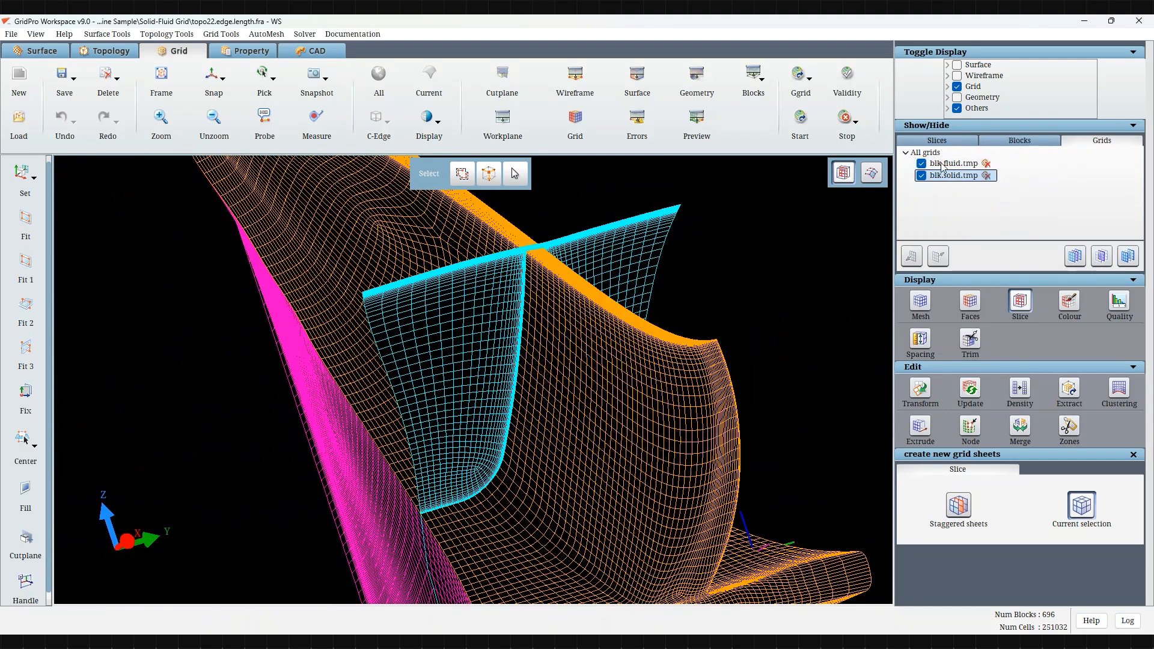
Display only sheet:109 of blk.solid.tmp and view it face-on together with the fluid sheet.
{"action": "left_click", "coordinate": [938, 141]}
{"action": "left_click", "coordinate": [1102, 256]}
{"action": "left_click", "coordinate": [957, 176]}
{"action": "left_click_drag", "start_coordinate": [339, 324], "coordinate": [336, 178]}
{"action": "left_click_drag", "start_coordinate": [636, 433], "coordinate": [624, 265]}
{"action": "scroll", "coordinate": [623, 265], "scroll_direction": "up", "scroll_amount": 3}
{"action": "scroll", "coordinate": [601, 428], "scroll_direction": "up", "scroll_amount": 1}
{"action": "left_click_drag", "start_coordinate": [601, 428], "coordinate": [527, 477]}
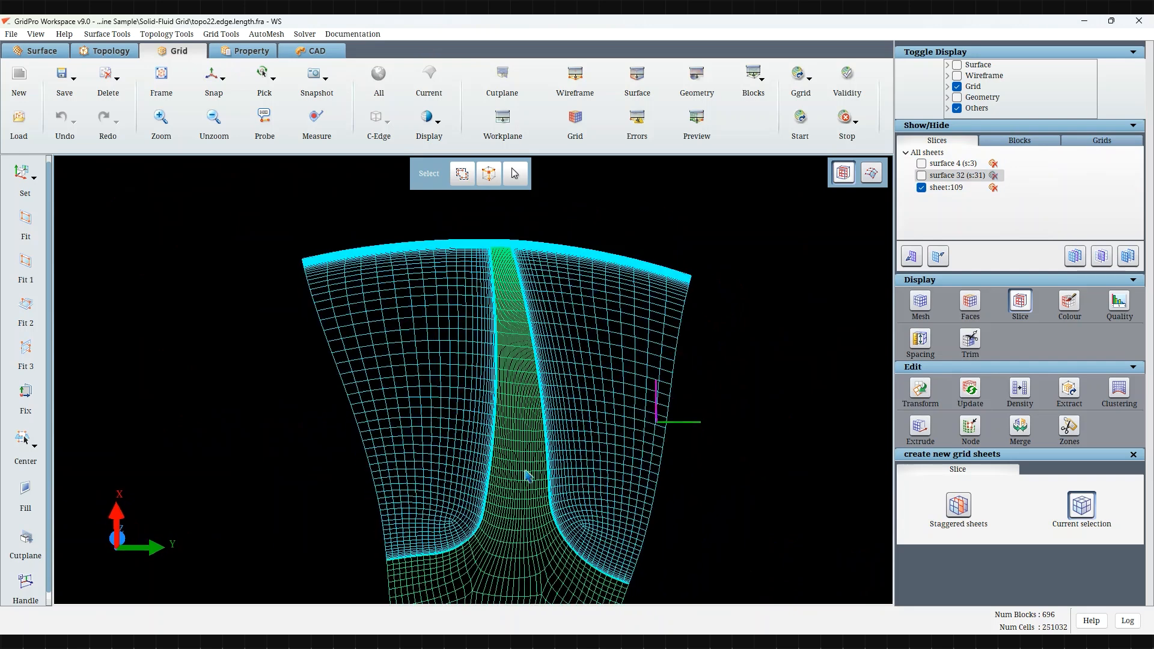
Compare the crosswise sheets at the solid-fluid interface by toggling the blk.fluid.tmp and blk.solid.tmp grids off and on.
{"action": "scroll", "coordinate": [634, 405], "scroll_direction": "up", "scroll_amount": 2}
{"action": "scroll", "coordinate": [528, 541], "scroll_direction": "up", "scroll_amount": 3}
{"action": "left_click", "coordinate": [1102, 140]}
{"action": "left_click", "coordinate": [939, 175]}
{"action": "left_click", "coordinate": [922, 175]}
{"action": "left_click", "coordinate": [922, 176]}
{"action": "left_click", "coordinate": [922, 163]}
{"action": "left_click", "coordinate": [923, 164]}
{"action": "left_click", "coordinate": [921, 179]}
{"action": "left_click", "coordinate": [921, 179]}
{"action": "scroll", "coordinate": [464, 459], "scroll_direction": "down", "scroll_amount": 5}
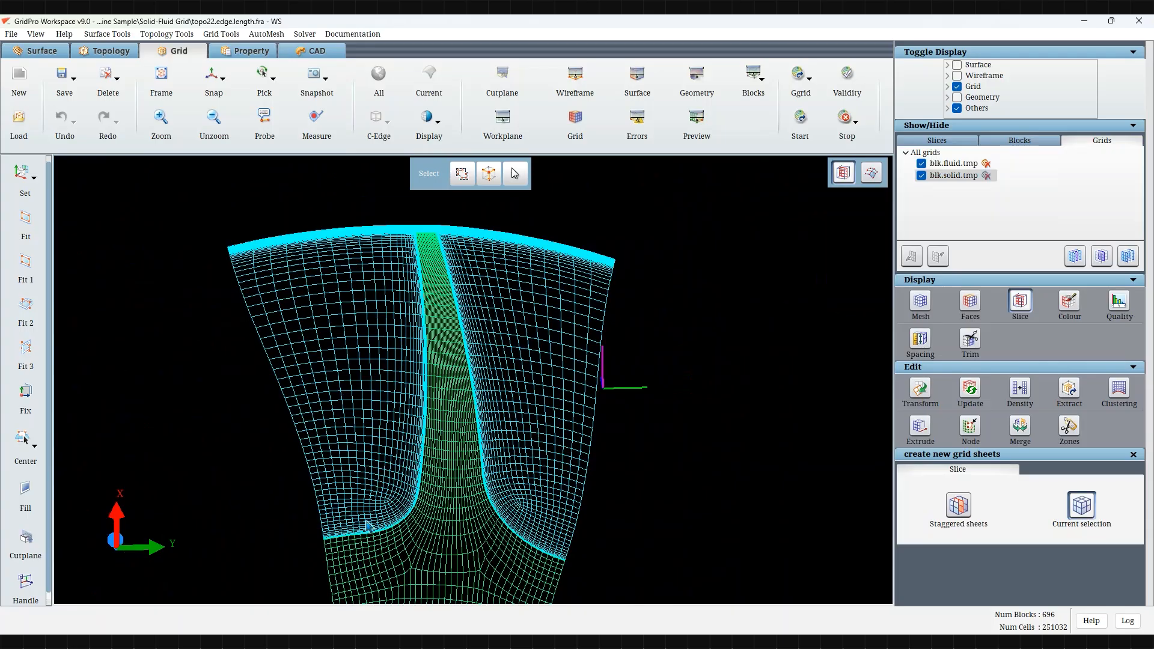
Hide blk.fluid.tmp and show the surface 4 (s:3) and surface 32 (s:31) slices of the solid grid.
{"action": "left_click_drag", "start_coordinate": [368, 526], "coordinate": [400, 450]}
{"action": "left_click", "coordinate": [921, 163]}
{"action": "left_click_drag", "start_coordinate": [499, 367], "coordinate": [526, 541]}
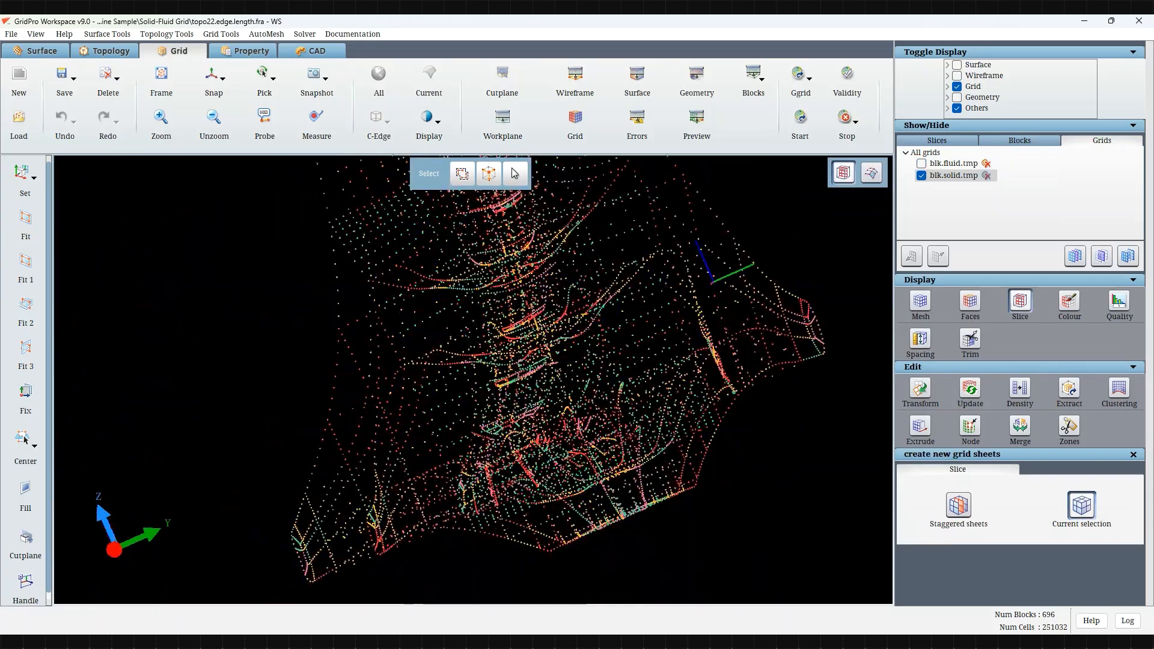
{"action": "scroll", "coordinate": [684, 291], "scroll_direction": "up", "scroll_amount": 5}
{"action": "left_click", "coordinate": [948, 143]}
{"action": "left_click", "coordinate": [921, 163]}
{"action": "left_click", "coordinate": [921, 176]}
Create a lengthwise slice sheet through the solid blade and display only that sheet.
{"action": "left_click_drag", "start_coordinate": [652, 415], "coordinate": [664, 454]}
{"action": "scroll", "coordinate": [663, 453], "scroll_direction": "up", "scroll_amount": 3}
{"action": "middle_click_drag", "start_coordinate": [751, 481], "coordinate": [541, 242]}
{"action": "scroll", "coordinate": [541, 243], "scroll_direction": "up", "scroll_amount": 5}
{"action": "left_click", "coordinate": [515, 268]}
{"action": "scroll", "coordinate": [632, 309], "scroll_direction": "down", "scroll_amount": 5}
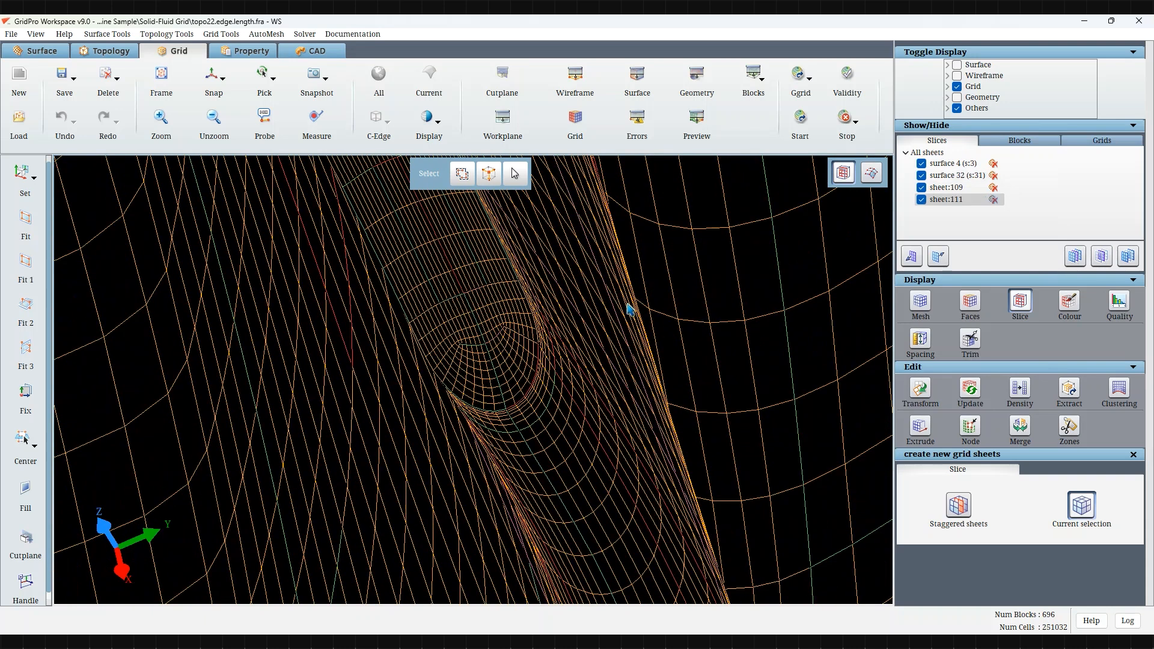
{"action": "left_click", "coordinate": [1103, 261]}
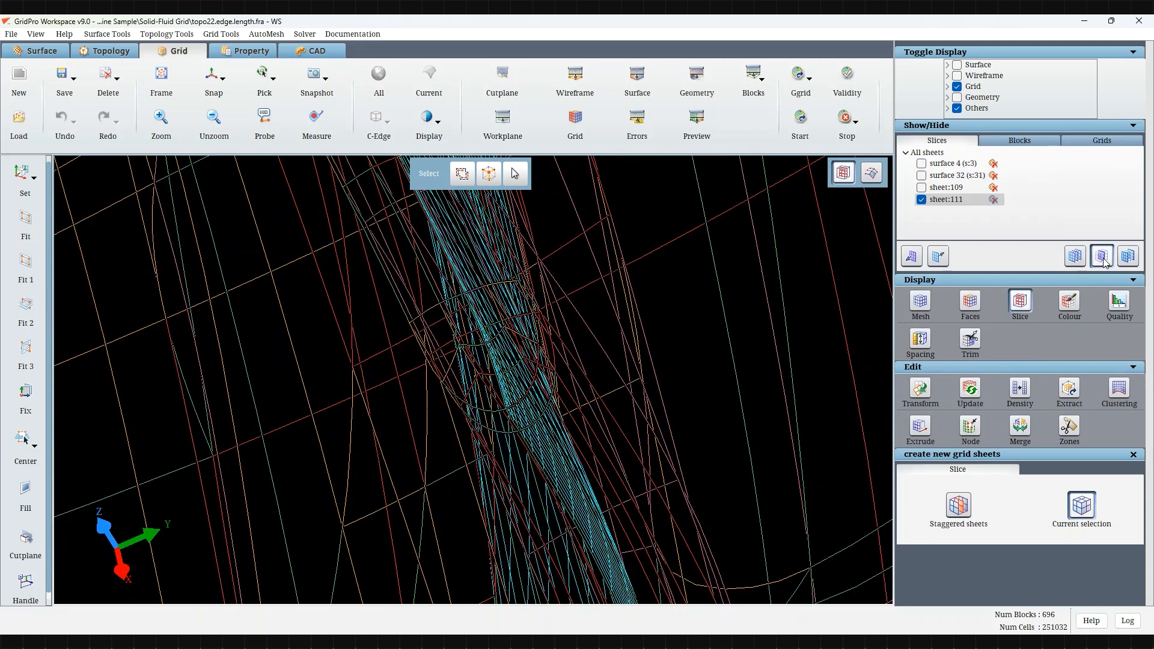
Show blk.fluid.tmp, create a matching lengthwise sheet in it, and hide its blocks and sheet:110.
{"action": "left_click", "coordinate": [1094, 145]}
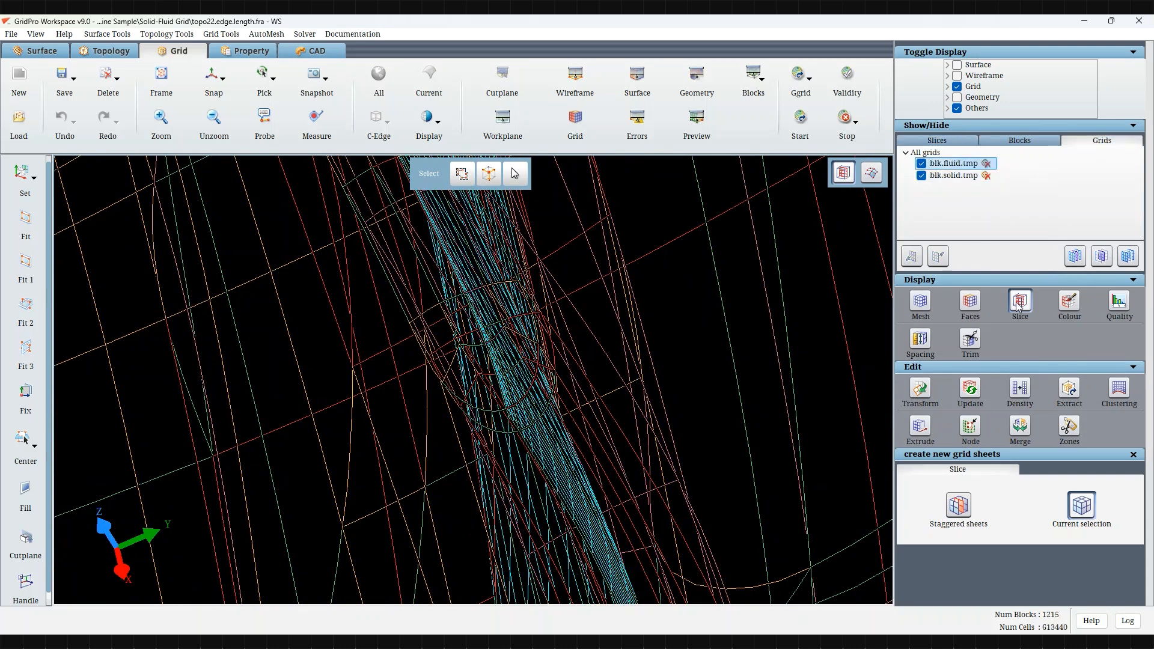
{"action": "scroll", "coordinate": [555, 344], "scroll_direction": "down", "scroll_amount": 2}
{"action": "left_click", "coordinate": [944, 142]}
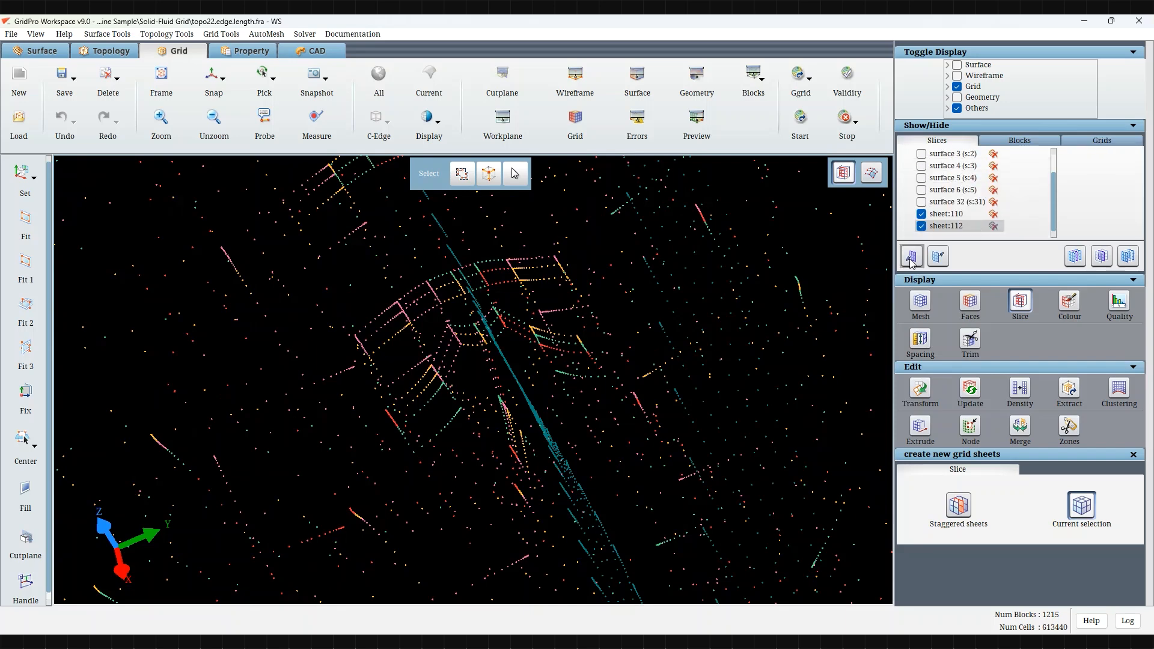
{"action": "left_click", "coordinate": [1076, 141]}
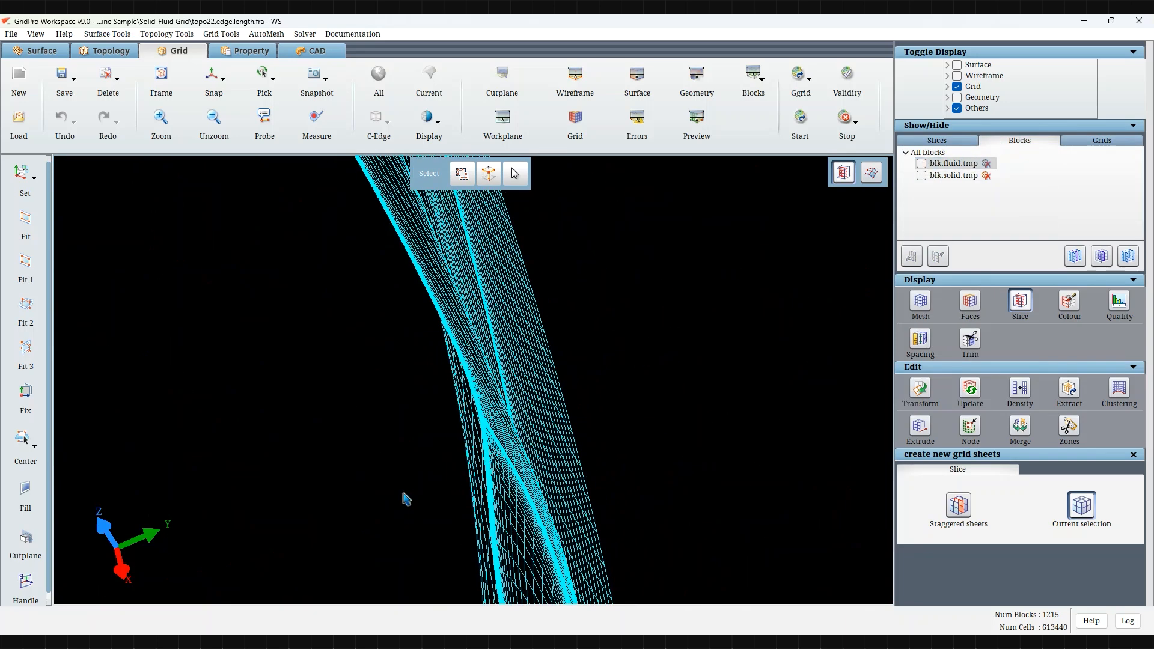
{"action": "left_click", "coordinate": [937, 141]}
{"action": "left_click", "coordinate": [954, 214]}
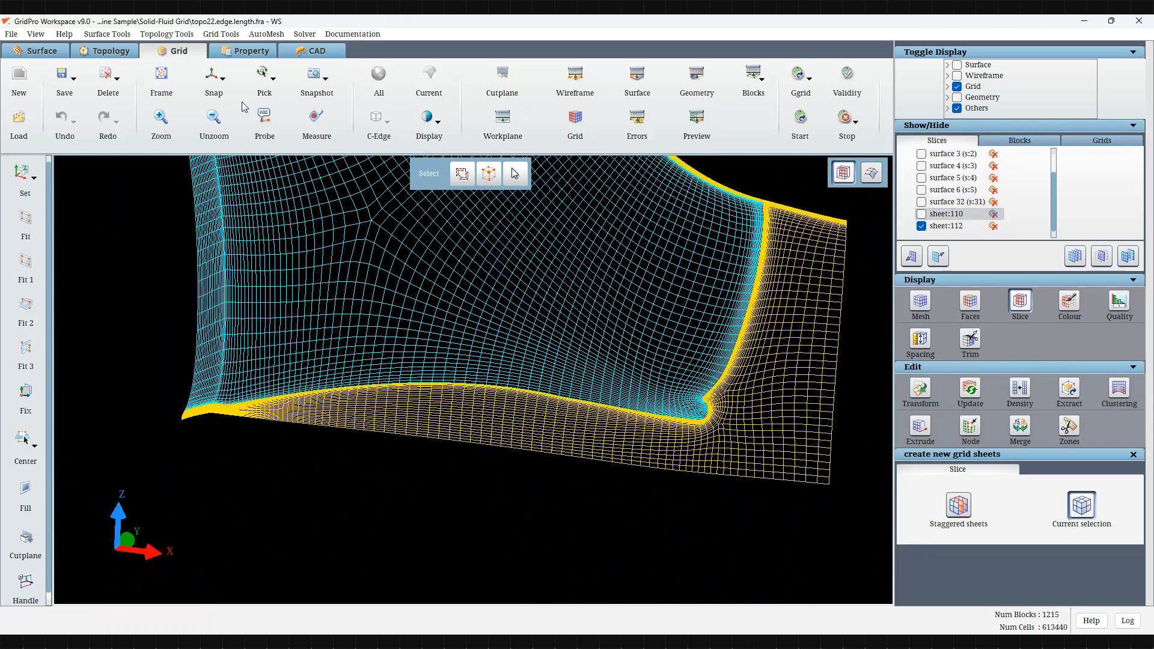
Examine the cell matching and clustering between the lengthwise solid and fluid sheets along the blade edges and tip.
{"action": "scroll", "coordinate": [574, 387], "scroll_direction": "up", "scroll_amount": 5}
{"action": "mouse_move", "coordinate": [574, 387]}
{"action": "middle_mouse_down"}
{"action": "mouse_move", "coordinate": [592, 265]}
{"action": "mouse_move", "coordinate": [410, 549]}
{"action": "middle_mouse_up"}
{"action": "scroll", "coordinate": [557, 254], "scroll_direction": "up", "scroll_amount": 3}
{"action": "middle_click_drag", "start_coordinate": [442, 205], "coordinate": [473, 493]}
{"action": "middle_click_drag", "start_coordinate": [466, 374], "coordinate": [438, 512]}
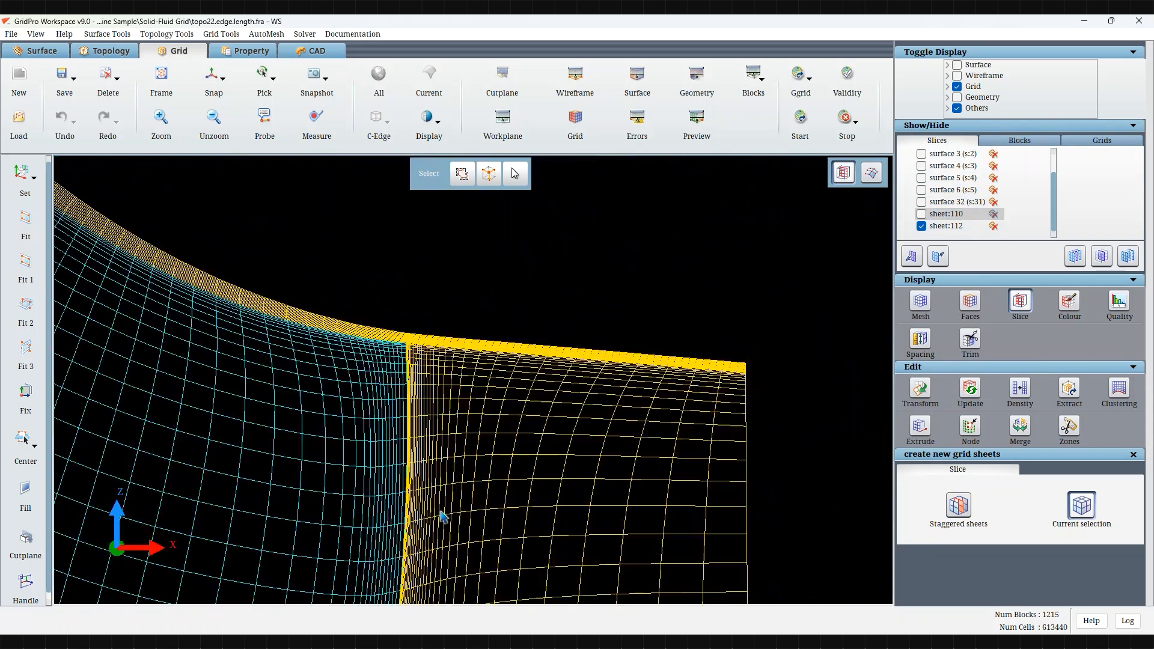
{"action": "right_click_drag", "start_coordinate": [437, 512], "coordinate": [323, 516]}
{"action": "middle_click_drag", "start_coordinate": [320, 486], "coordinate": [343, 385]}
{"action": "right_click_drag", "start_coordinate": [353, 493], "coordinate": [88, 436]}
{"action": "middle_click_drag", "start_coordinate": [88, 435], "coordinate": [313, 367]}
{"action": "right_click_drag", "start_coordinate": [313, 367], "coordinate": [366, 477]}
{"action": "middle_click_drag", "start_coordinate": [366, 477], "coordinate": [368, 595]}
{"action": "right_click_drag", "start_coordinate": [368, 595], "coordinate": [299, 192]}
{"action": "left_click_drag", "start_coordinate": [298, 193], "coordinate": [402, 548]}
{"action": "right_click_drag", "start_coordinate": [402, 548], "coordinate": [289, 562]}
{"action": "middle_click_drag", "start_coordinate": [288, 562], "coordinate": [351, 432]}
{"action": "right_click_drag", "start_coordinate": [350, 433], "coordinate": [350, 464]}
{"action": "middle_click_drag", "start_coordinate": [350, 463], "coordinate": [414, 421]}
{"action": "right_click_drag", "start_coordinate": [415, 421], "coordinate": [411, 507]}
{"action": "scroll", "coordinate": [409, 510], "scroll_direction": "down", "scroll_amount": 10}
{"action": "middle_click_drag", "start_coordinate": [405, 512], "coordinate": [420, 430]}
{"action": "scroll", "coordinate": [420, 431], "scroll_direction": "up", "scroll_amount": 4}
{"action": "scroll", "coordinate": [420, 430], "scroll_direction": "down", "scroll_amount": 3}
{"action": "scroll", "coordinate": [419, 431], "scroll_direction": "down", "scroll_amount": 6}
{"action": "middle_click_drag", "start_coordinate": [703, 378], "coordinate": [566, 464]}
Show sheet:110 of the fluid grid again and view it crossing the lengthwise sheets.
{"action": "left_click", "coordinate": [921, 215]}
{"action": "left_click_drag", "start_coordinate": [493, 481], "coordinate": [577, 437]}
{"action": "scroll", "coordinate": [764, 375], "scroll_direction": "up", "scroll_amount": 3}
{"action": "scroll", "coordinate": [600, 473], "scroll_direction": "up", "scroll_amount": 3}
{"action": "scroll", "coordinate": [600, 473], "scroll_direction": "down", "scroll_amount": 3}
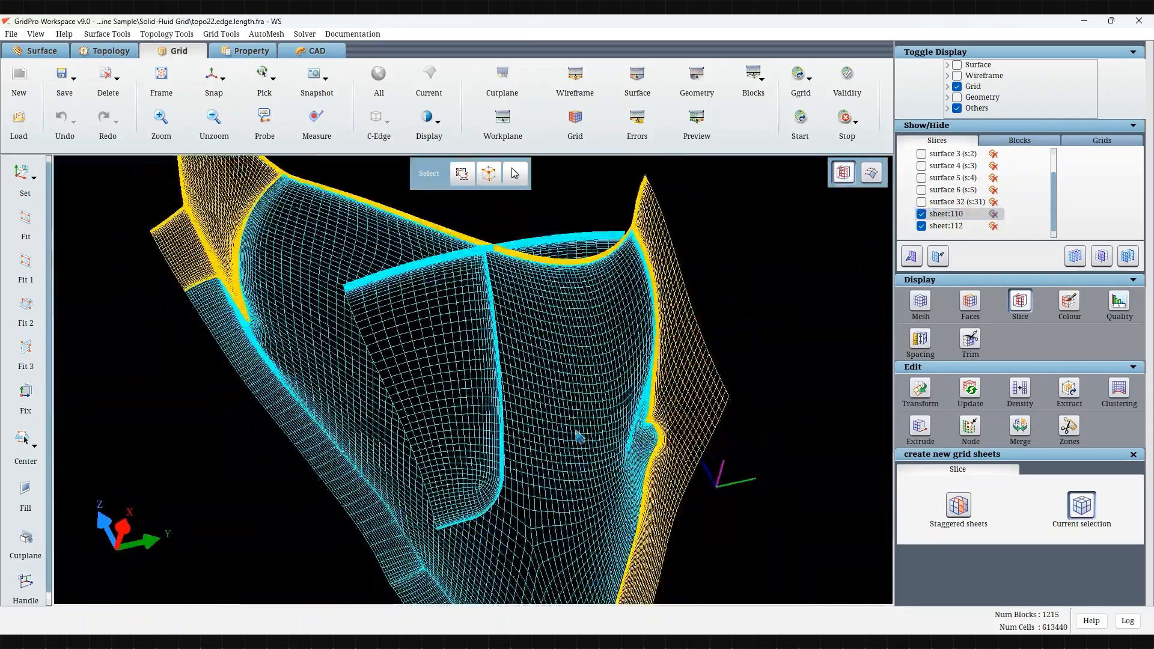
{"action": "middle_click_drag", "start_coordinate": [577, 437], "coordinate": [568, 374]}
Show sheet:109 of blk.solid.tmp with the other sheets and view where they intersect.
{"action": "left_click", "coordinate": [1079, 141]}
{"action": "left_click", "coordinate": [953, 174]}
{"action": "left_click", "coordinate": [939, 142]}
{"action": "left_click", "coordinate": [921, 189]}
{"action": "left_click_drag", "start_coordinate": [568, 524], "coordinate": [587, 471]}
{"action": "middle_click_drag", "start_coordinate": [587, 472], "coordinate": [621, 541]}
{"action": "left_click_drag", "start_coordinate": [621, 541], "coordinate": [623, 452]}
{"action": "middle_click_drag", "start_coordinate": [623, 452], "coordinate": [646, 367]}
Display all slices of blk.solid.tmp and view the whole solid with the fluid sheets.
{"action": "left_click", "coordinate": [1075, 256]}
{"action": "scroll", "coordinate": [535, 391], "scroll_direction": "down", "scroll_amount": 5}
{"action": "left_click_drag", "start_coordinate": [536, 391], "coordinate": [315, 292]}
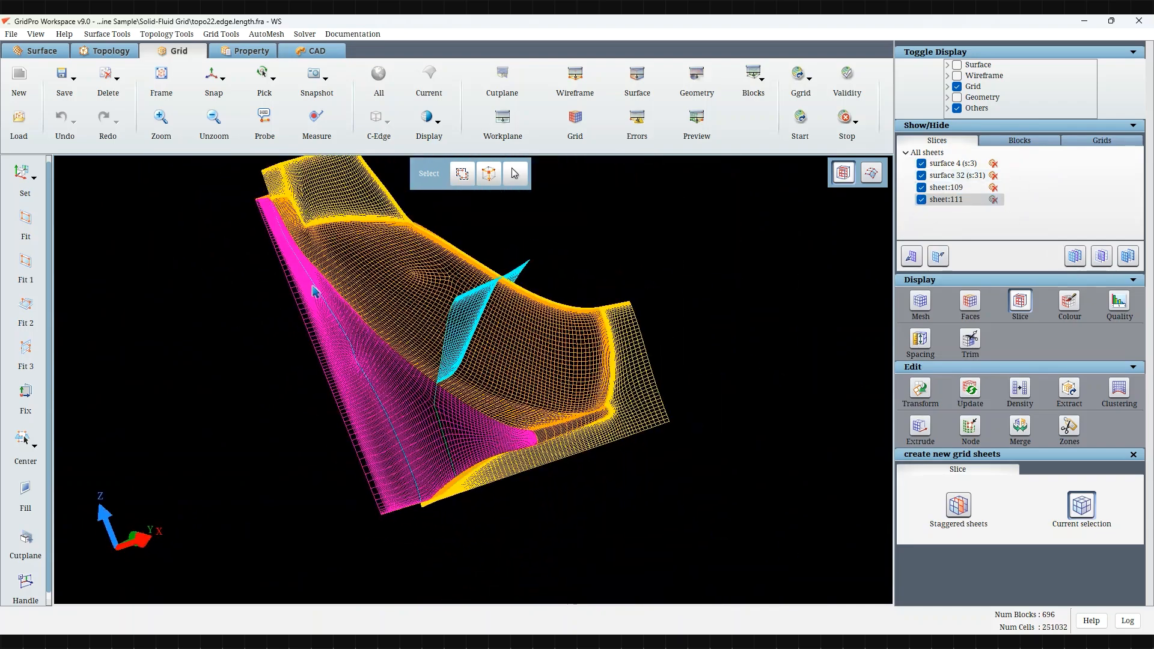
Show the outer boundary surfaces of blk.fluid.tmp around the solid and view the assembled passage.
{"action": "left_click", "coordinate": [1081, 142]}
{"action": "left_click", "coordinate": [940, 141]}
{"action": "left_click", "coordinate": [922, 178]}
{"action": "left_click", "coordinate": [921, 190]}
{"action": "left_click_drag", "start_coordinate": [766, 411], "coordinate": [670, 490]}
{"action": "scroll", "coordinate": [670, 490], "scroll_direction": "up", "scroll_amount": 5}
{"action": "right_click", "coordinate": [557, 410]}
{"action": "left_click", "coordinate": [577, 509]}
{"action": "scroll", "coordinate": [541, 505], "scroll_direction": "down", "scroll_amount": 5}
{"action": "left_click_drag", "start_coordinate": [445, 504], "coordinate": [294, 497]}
{"action": "scroll", "coordinate": [421, 363], "scroll_direction": "up", "scroll_amount": 8}
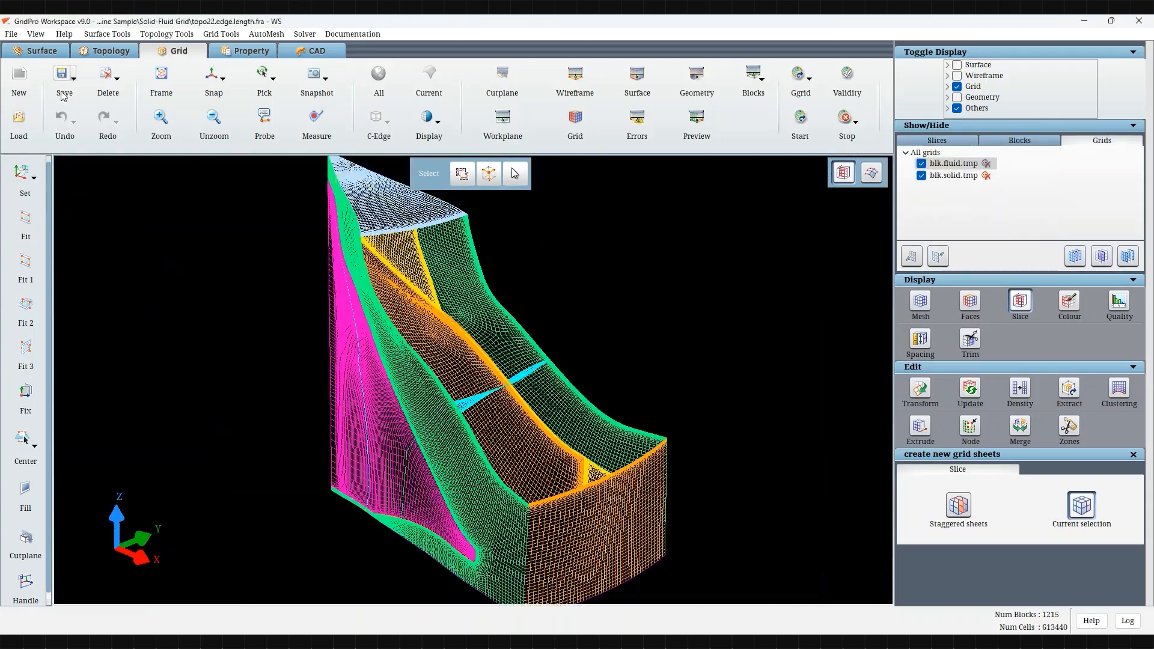
Export the blk.fluid.tmp grid in Fluent format as fluidMesh.msh in the GridFiles folder.
{"action": "left_click", "coordinate": [12, 34]}
{"action": "mouse_move", "coordinate": [114, 132]}
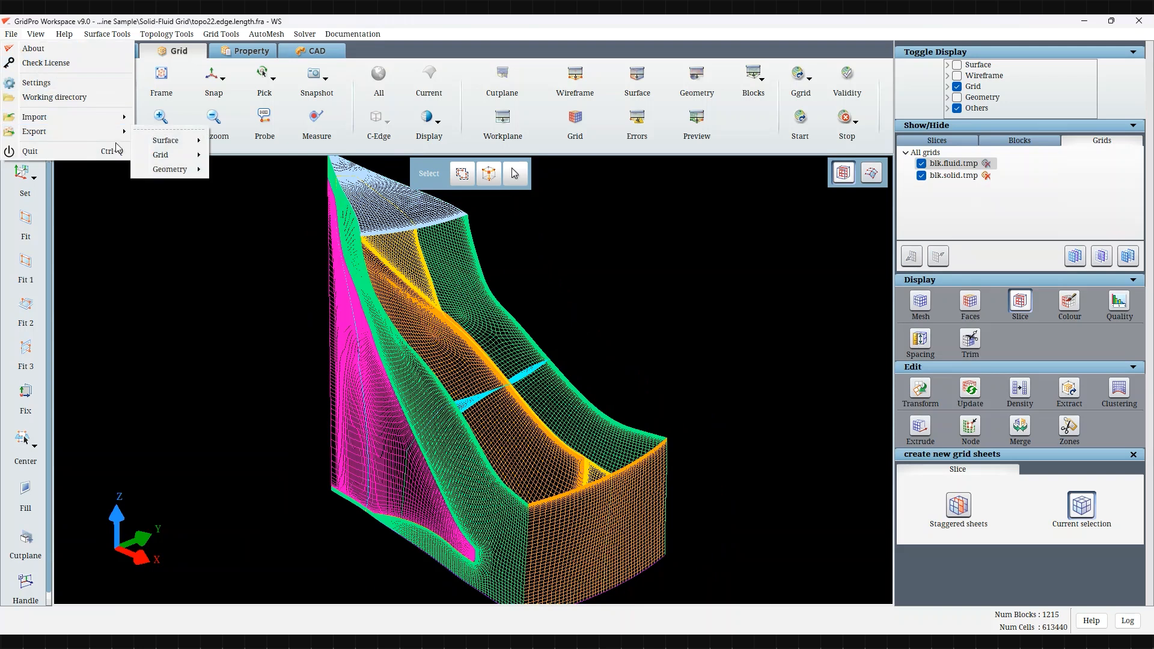
{"action": "mouse_move", "coordinate": [183, 157]}
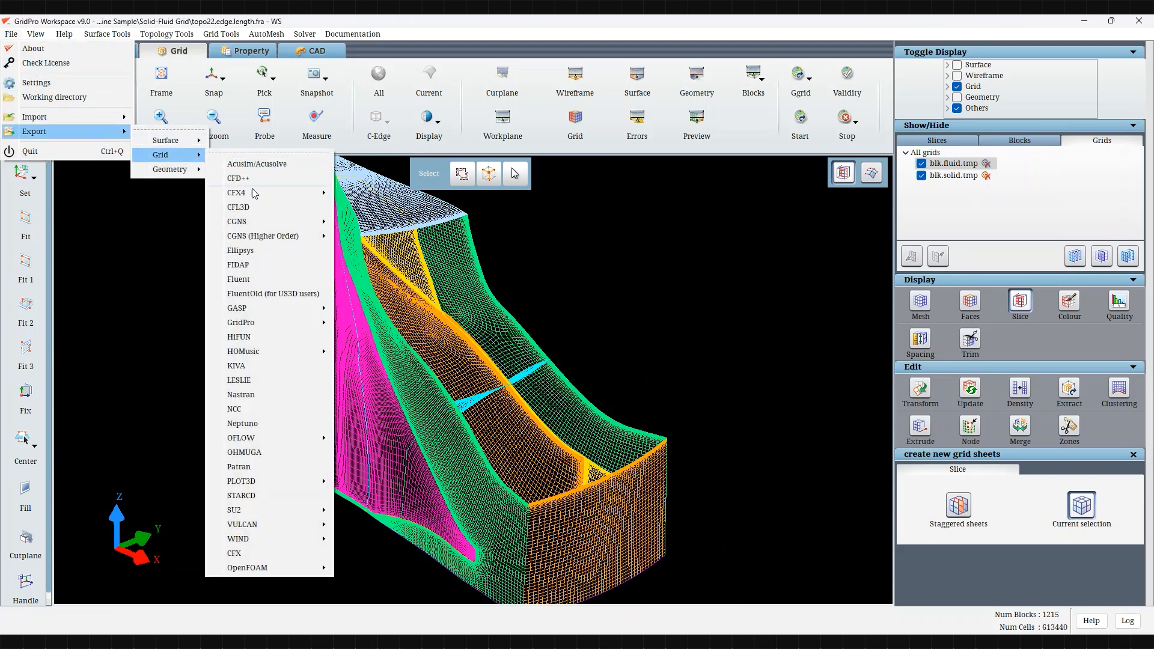
{"action": "left_click", "coordinate": [261, 278]}
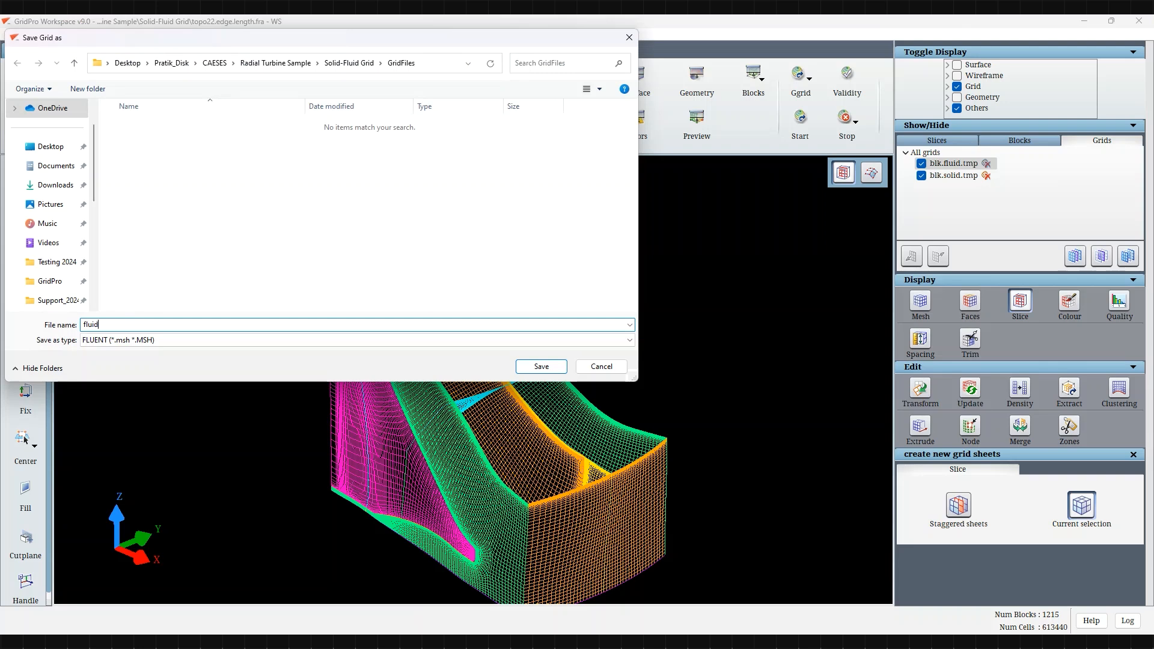
{"action": "left_click", "coordinate": [541, 366]}
Export the blk.solid.tmp grid in Fluent format as a separate .msh file in the GridFiles folder.
{"action": "left_click", "coordinate": [11, 34]}
{"action": "mouse_move", "coordinate": [114, 132]}
{"action": "mouse_move", "coordinate": [180, 157]}
{"action": "left_click", "coordinate": [241, 280]}
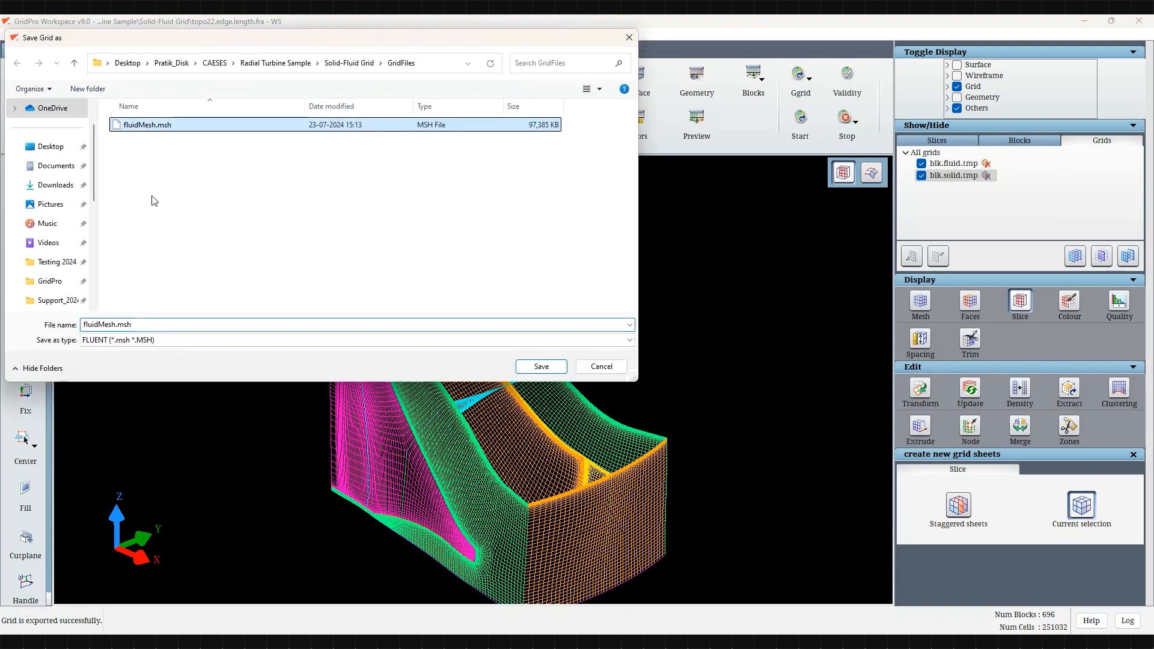
{"action": "left_click_drag", "start_coordinate": [98, 324], "coordinate": [83, 325]}
{"action": "type", "text": "S"}
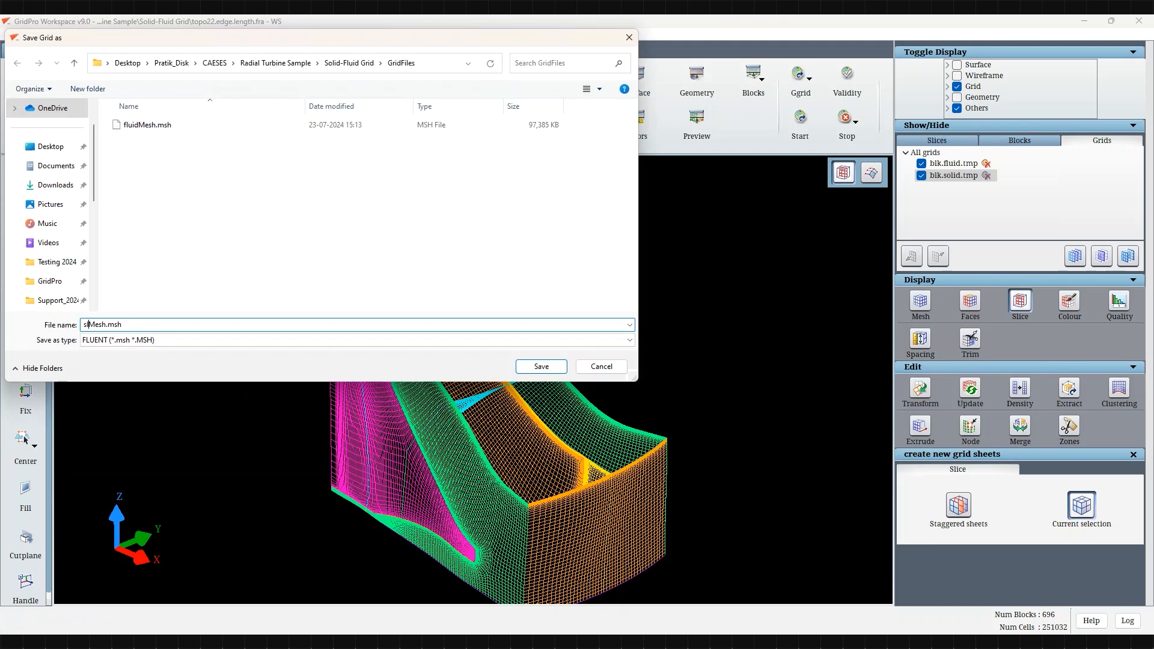
{"action": "left_click", "coordinate": [541, 366]}
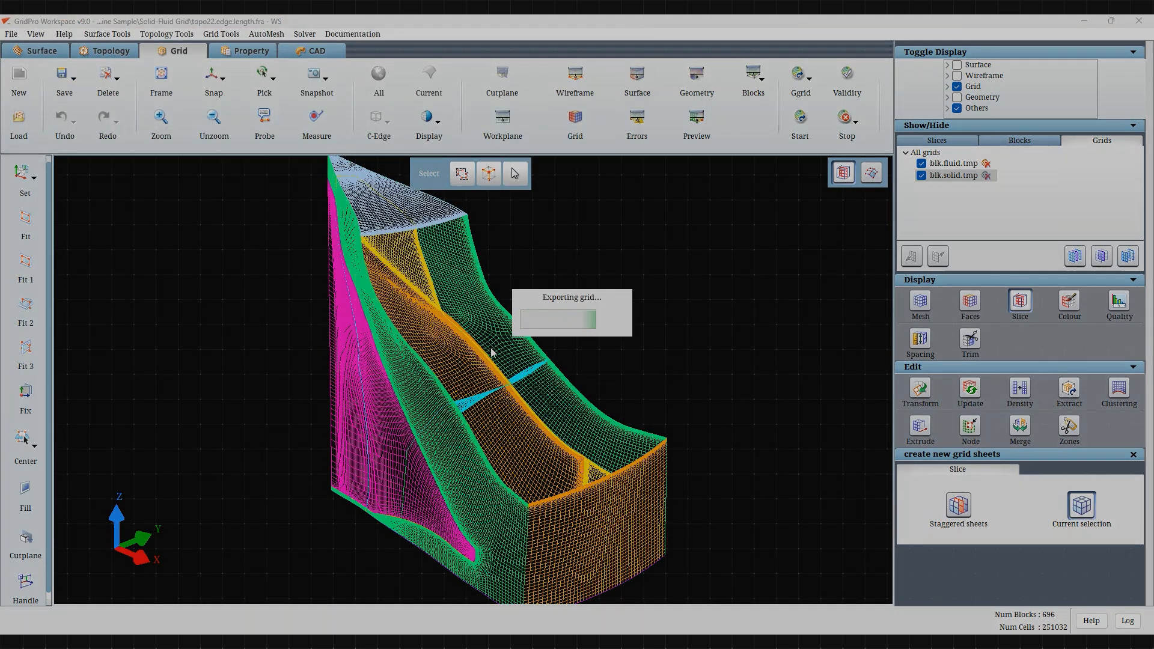